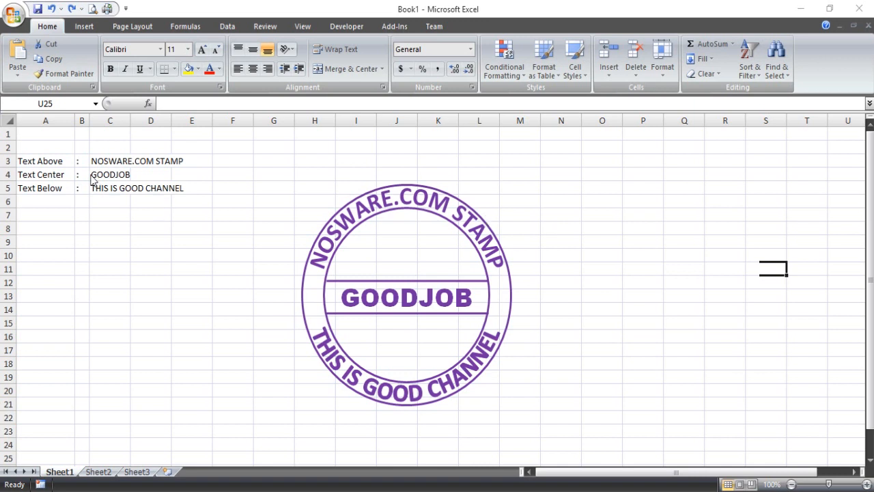
Step: Replace the Text Above entry in cell C3 with MY STAMP
click(102, 160)
text(my)
key(BackSpace)
key(BackSpace)
text(my s)
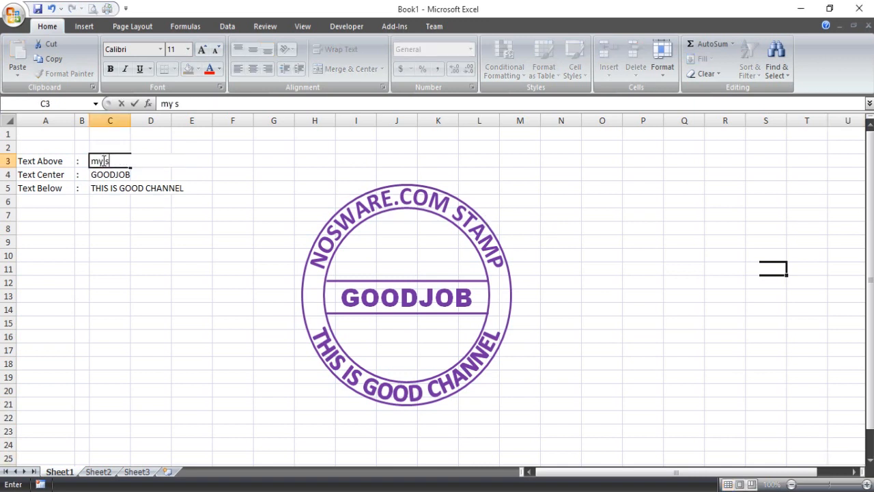
key(BackSpace)
key(BackSpace)
text(MY STAMP)
key(Tab)
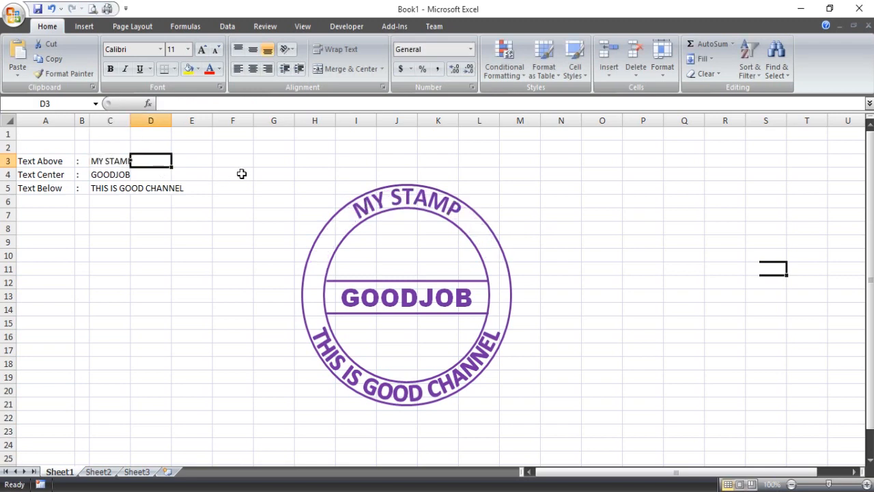
Step: Move the whole stamp up towards columns G to K and change the Text Center entry in cell C4 to GOODS
click(384, 211)
drag(385, 211, 320, 184)
click(110, 176)
text(GOOD)
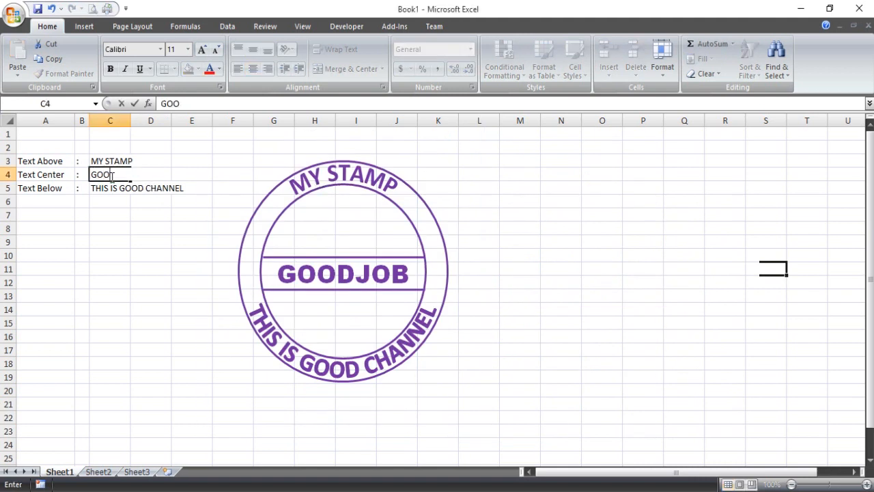
text( YE)
key(BackSpace)
key(BackSpace)
key(BackSpace)
text(S)
click(569, 226)
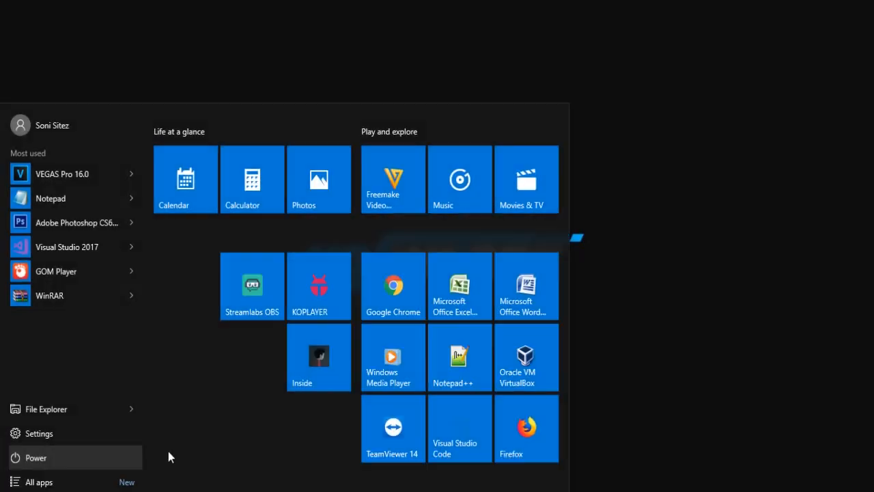
Step: Open Microsoft Excel and draw an unfilled circle about 2.69" in diameter on the blank sheet, starting around cell E4
click(461, 282)
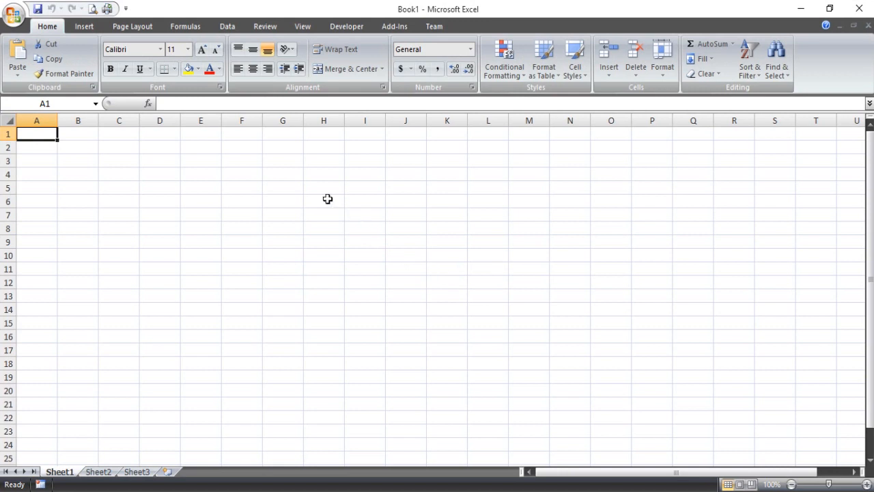
click(84, 27)
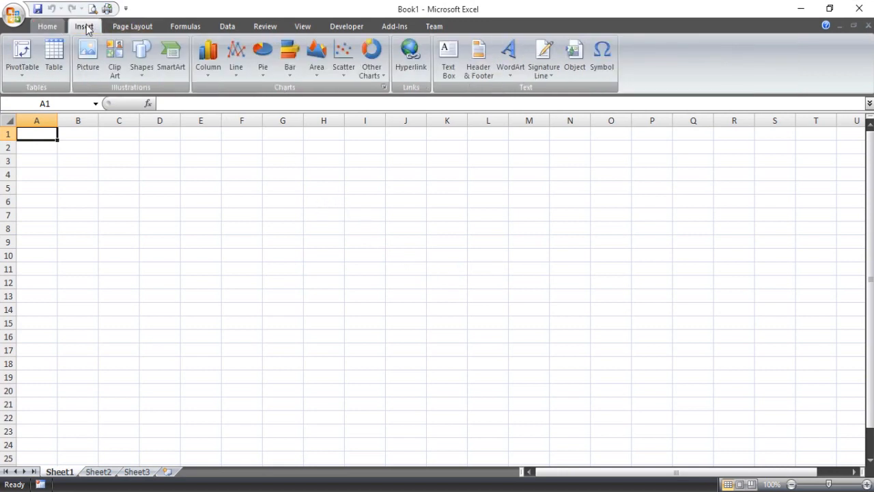
click(142, 58)
click(149, 197)
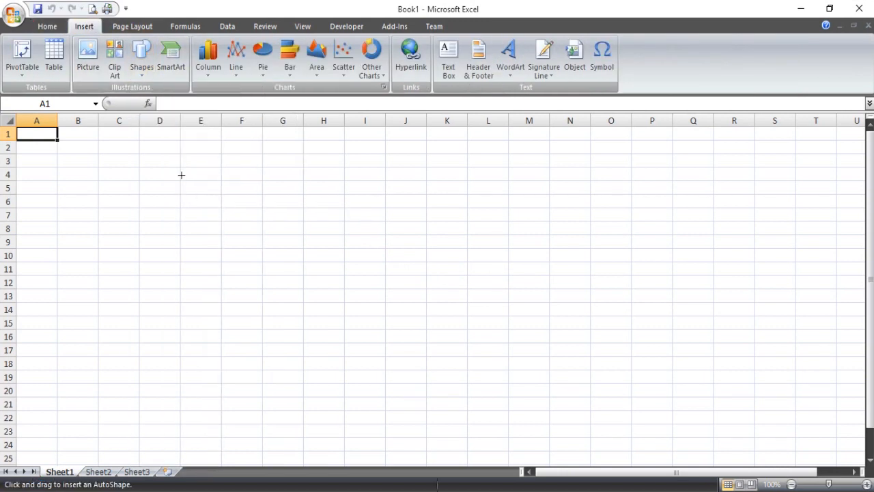
drag(181, 175, 341, 350)
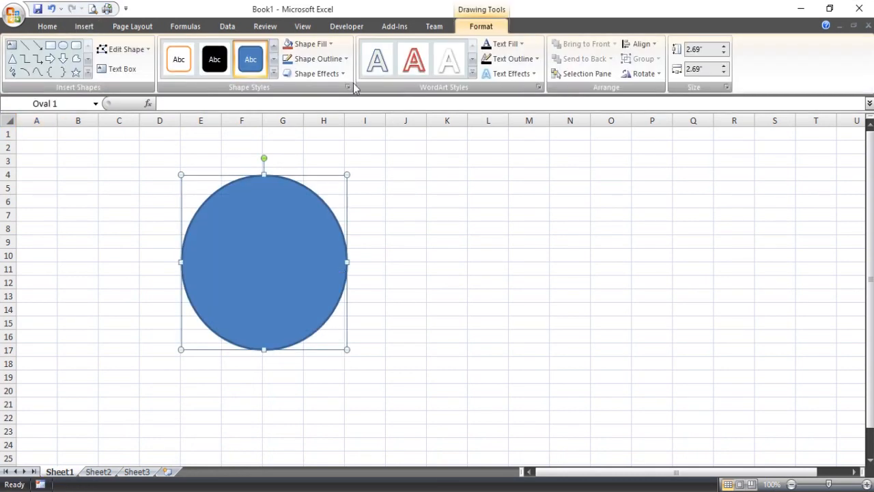
click(314, 45)
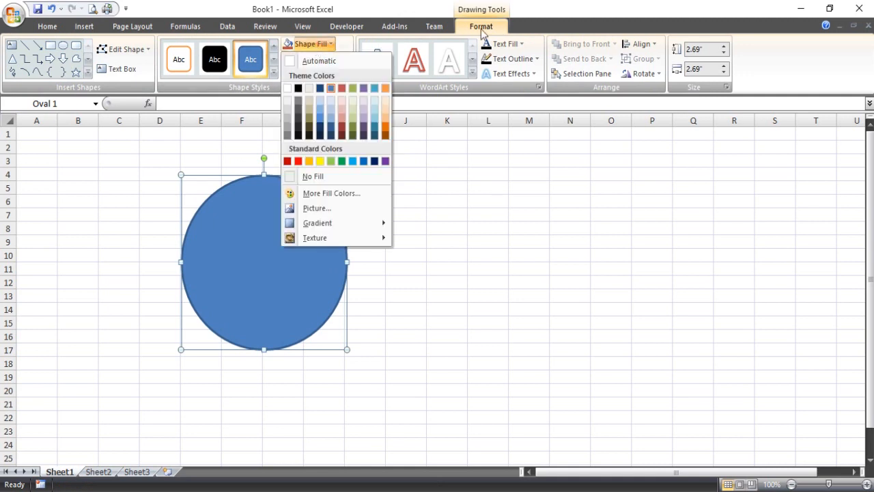
click(329, 179)
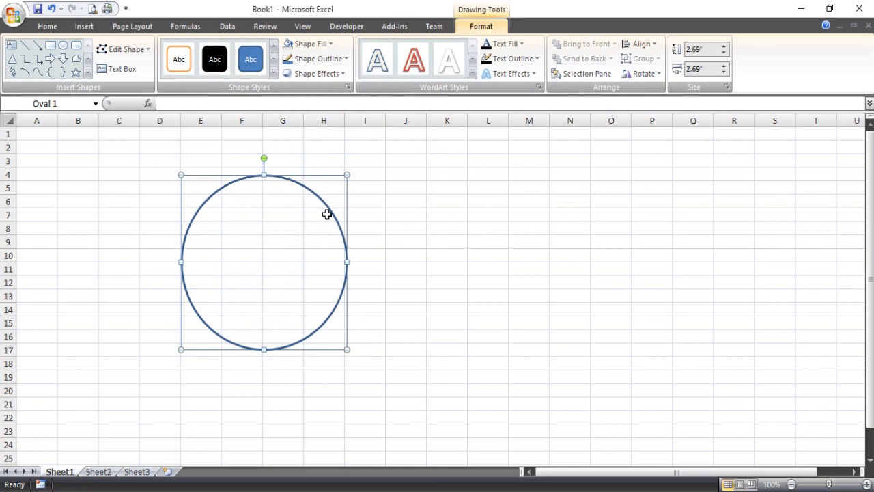
Step: Duplicate the circle and place the copy partly overlapping the original, slightly higher and spanning columns G to J
key(ctrl+c)
click(400, 213)
key(ctrl+v)
drag(441, 219, 316, 159)
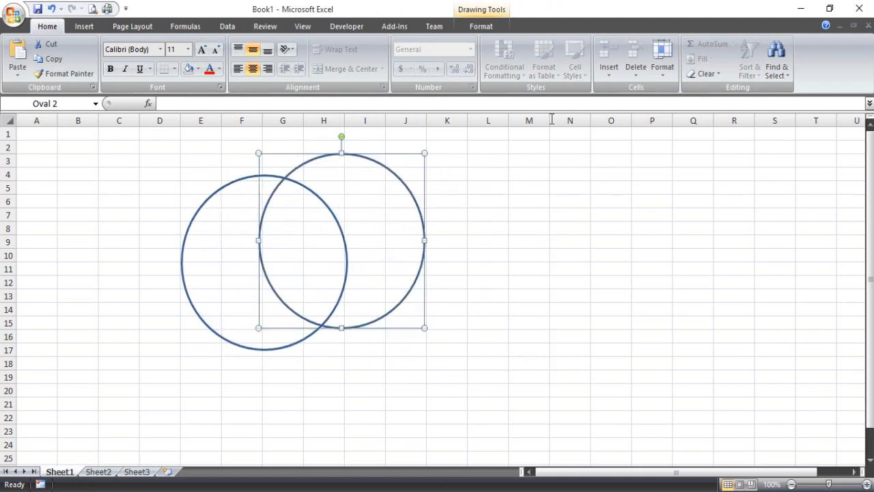
Step: Align both circles with Align Center and Align Middle so that they share the same centre
shift+click(240, 179)
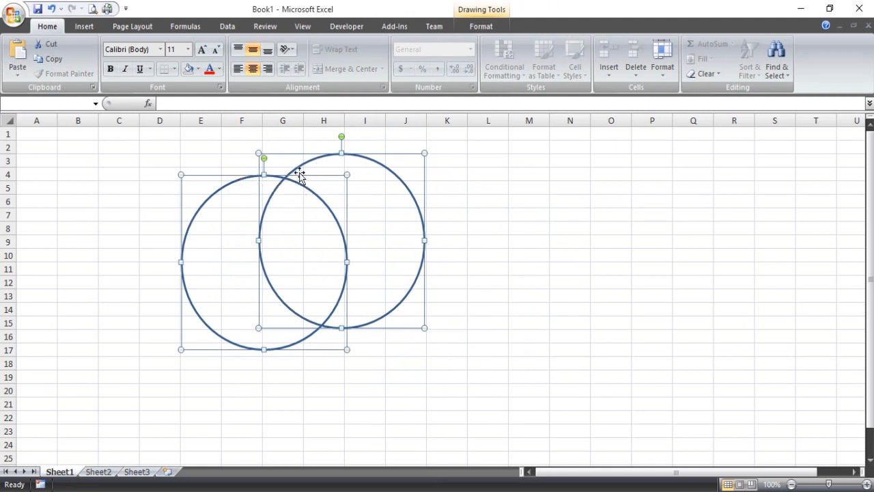
click(493, 26)
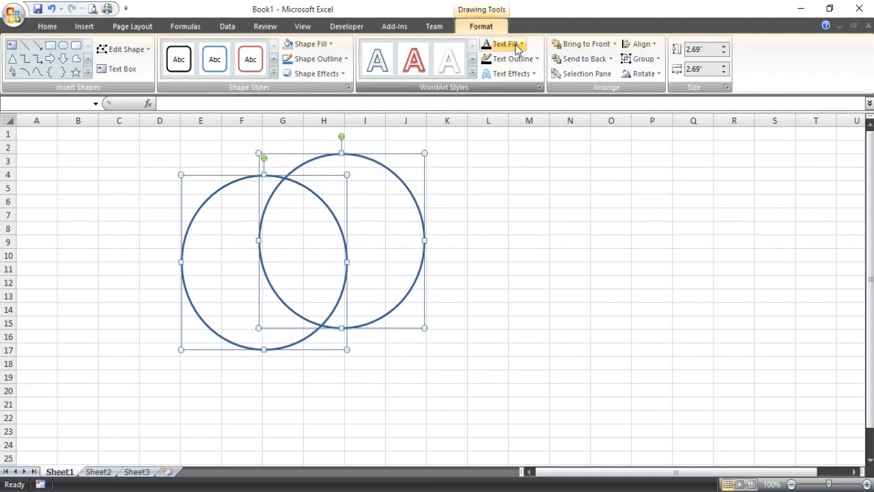
click(635, 44)
click(652, 76)
click(652, 75)
click(637, 43)
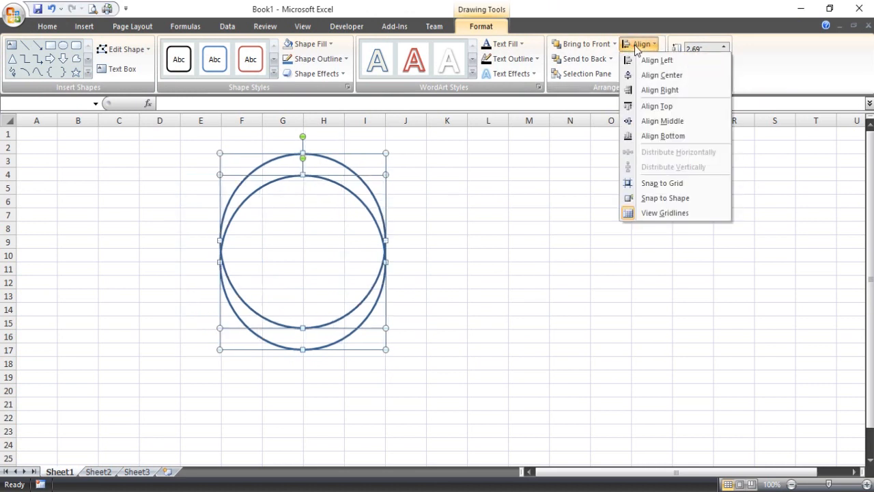
click(664, 122)
click(481, 250)
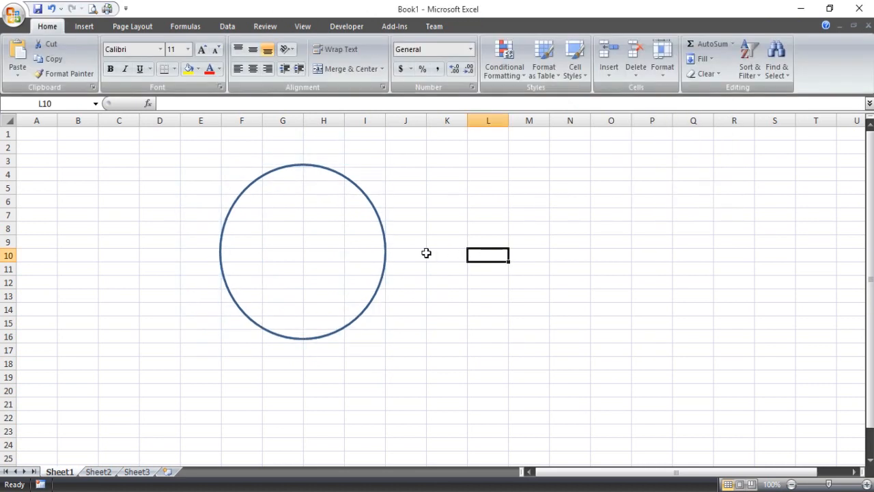
Step: Enlarge the front circle proportionally around its centre to about 3.4" in diameter
click(385, 244)
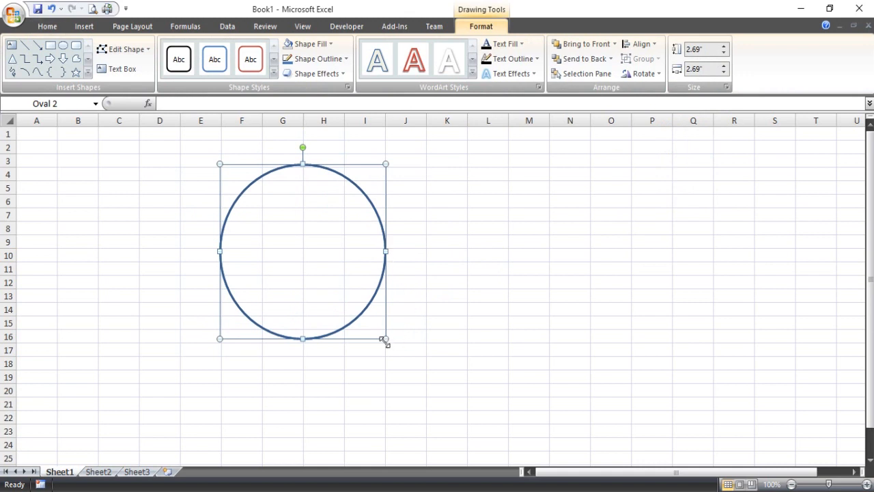
drag(385, 339, 385, 360)
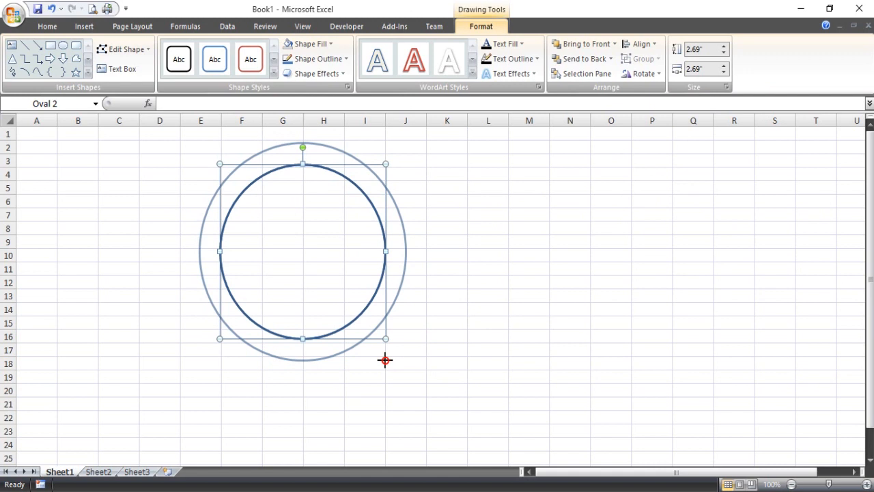
mouse_move(385, 360)
mouse_down()
mouse_move(392, 369)
mouse_move(382, 361)
mouse_up()
click(448, 347)
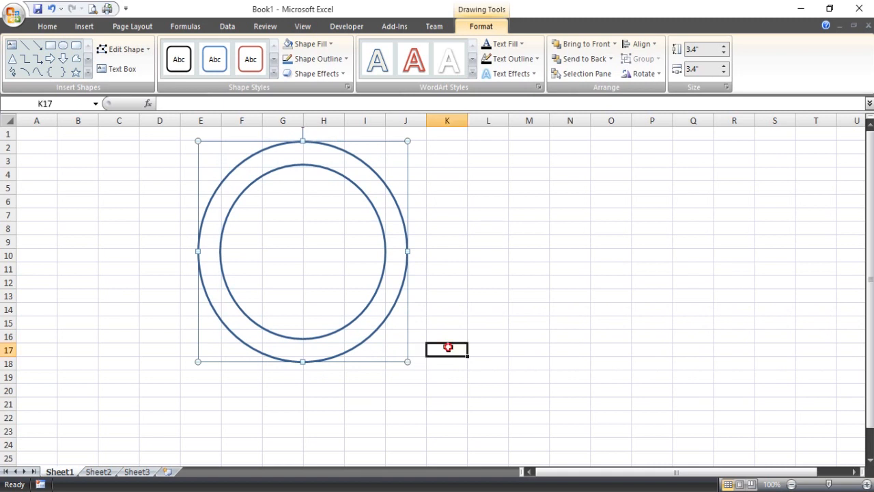
Step: Select the inner and outer circles and move them together to around columns I to N, rows 6 to 22
click(386, 266)
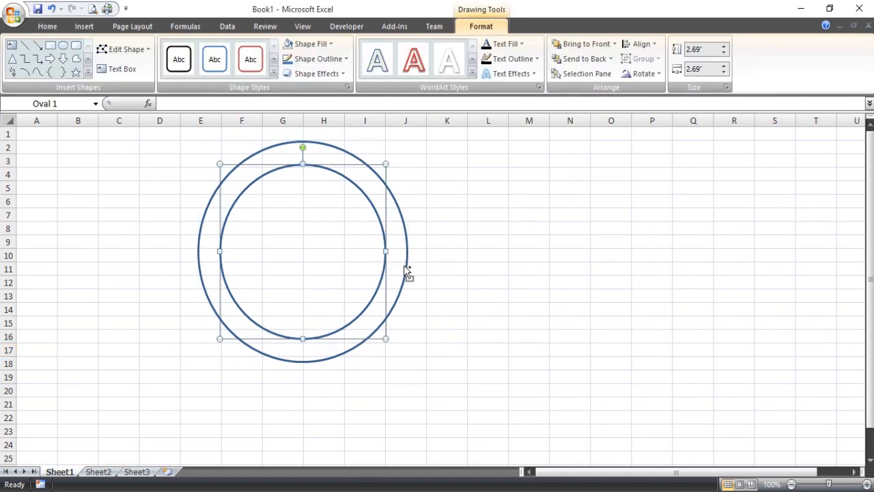
shift+click(404, 269)
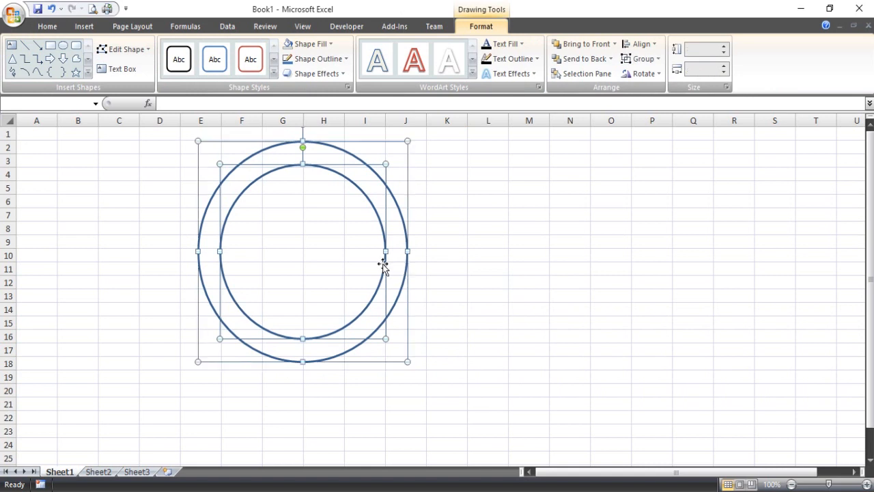
drag(382, 268, 563, 320)
key(Escape)
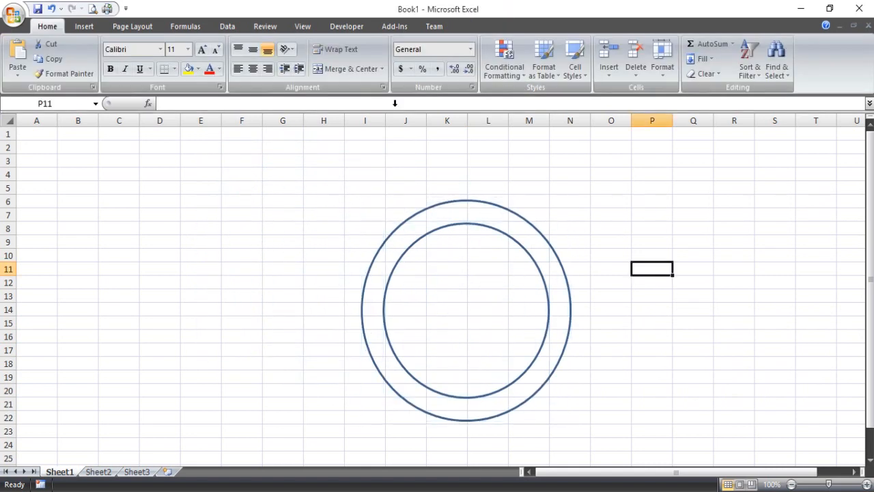
Step: Duplicate the outer circle and place the copy on top of the original
double_click(519, 215)
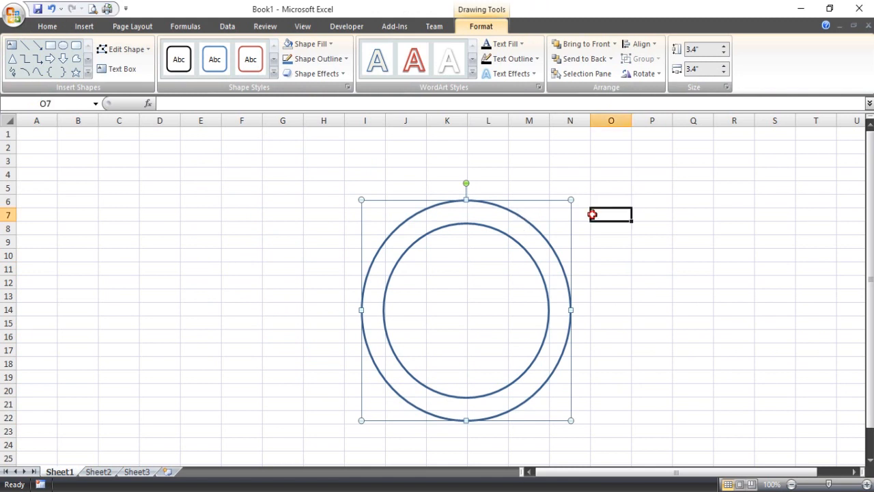
key(ctrl+c)
key(ctrl+v)
drag(614, 249, 387, 242)
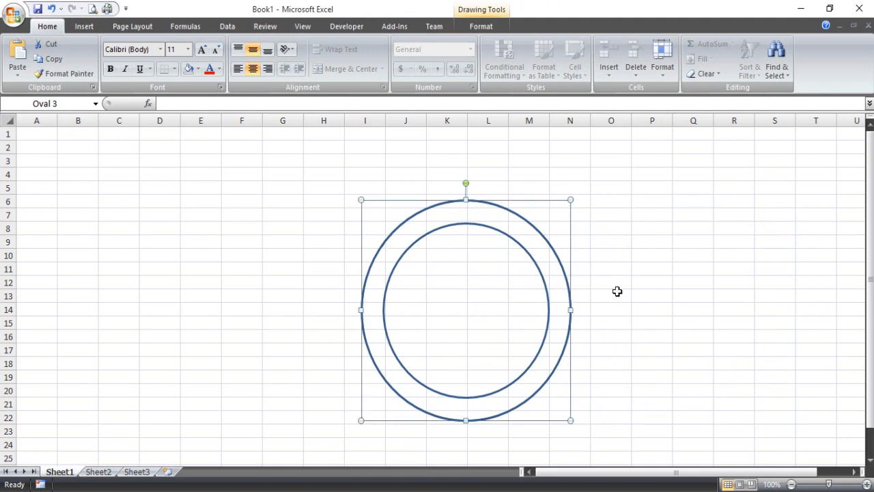
Step: Nudge the copied circle into exact overlap with the outer circle and enlarge it around its centre to about 4.23"
key(Left)
key(Up)
key(Up)
key(Up)
key(Down)
key(Down)
key(Right)
key(Down)
key(Down)
key(Up)
key(Up)
key(Down)
drag(570, 420, 596, 438)
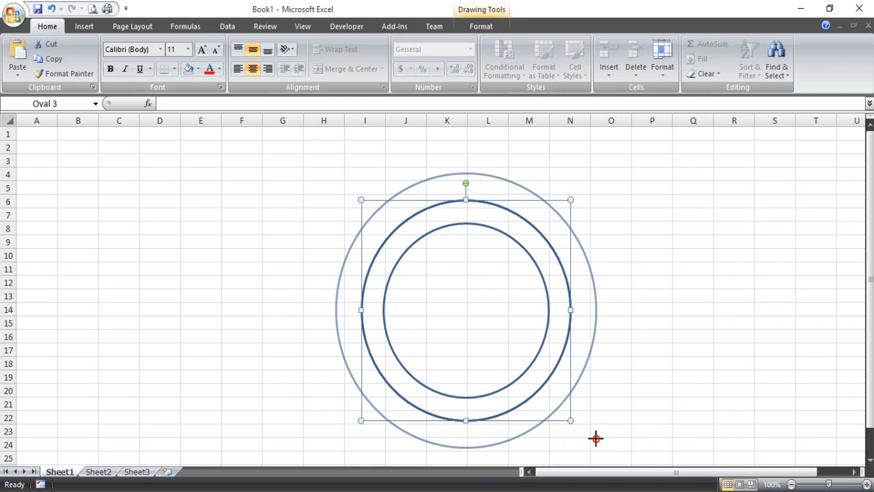
drag(596, 438, 596, 438)
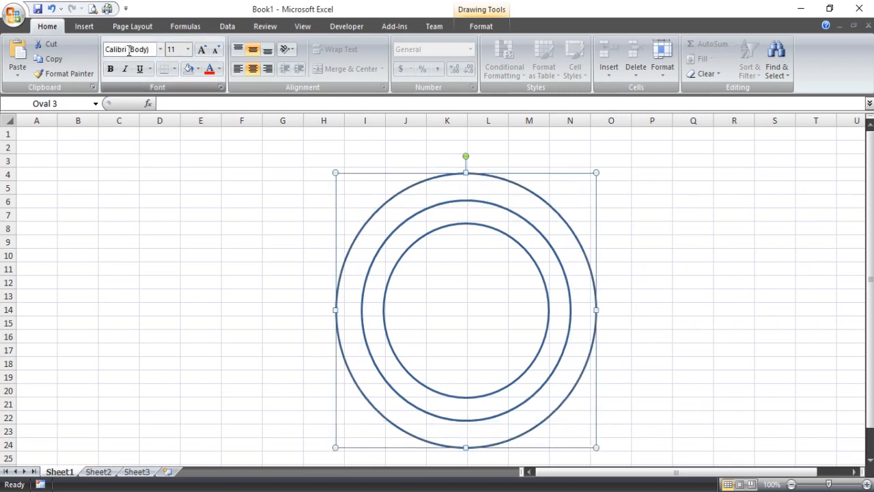
Step: Add the text NOOS INC CHANNEL inside the outermost circle
right_click(482, 173)
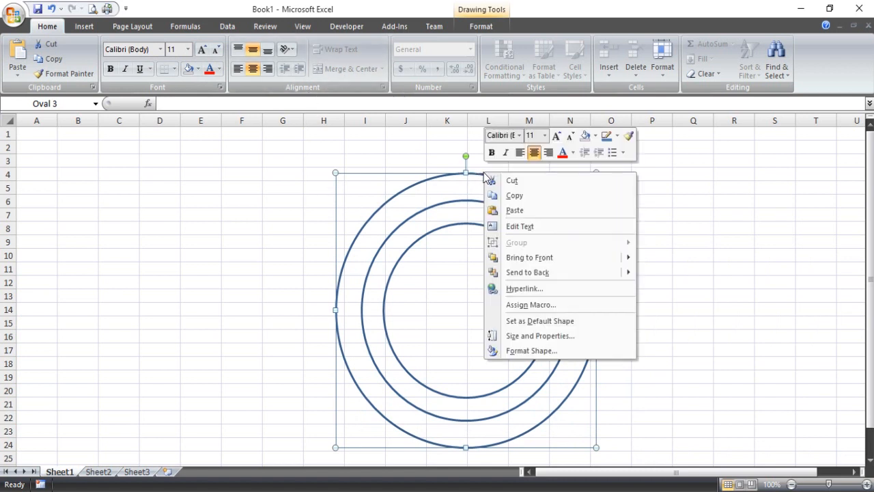
click(525, 232)
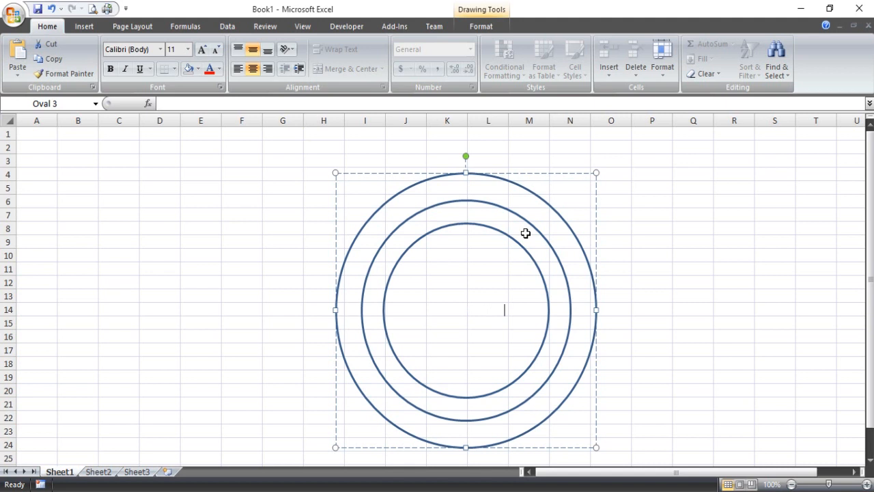
Step: Format the NOOS INC CHANNEL text in purple, size 18 and bold
key(ctrl+a)
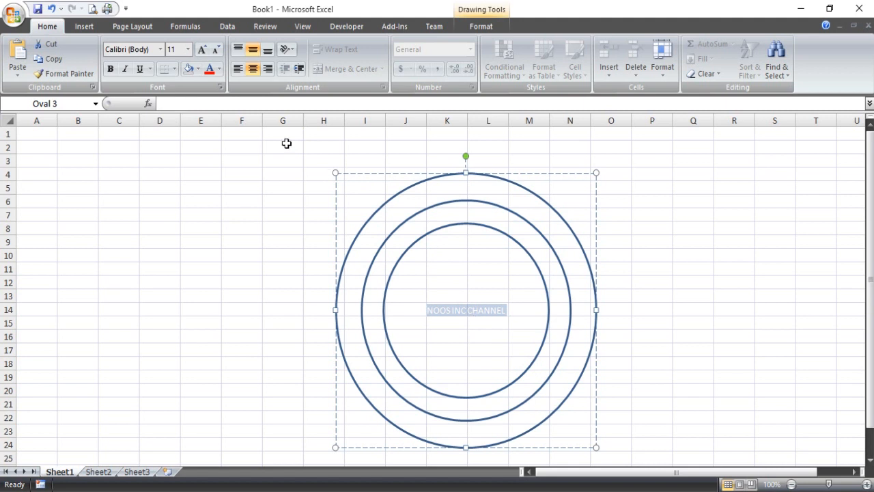
click(218, 69)
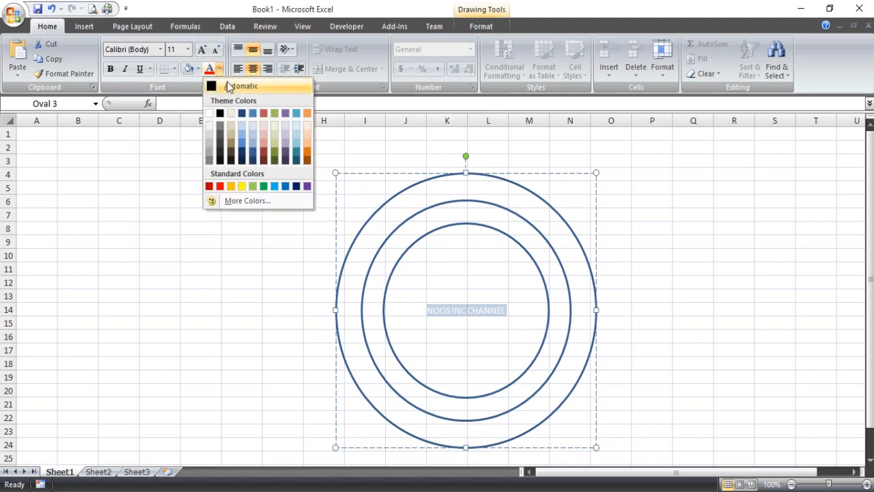
click(305, 187)
click(202, 49)
click(202, 50)
click(202, 50)
click(202, 50)
click(111, 69)
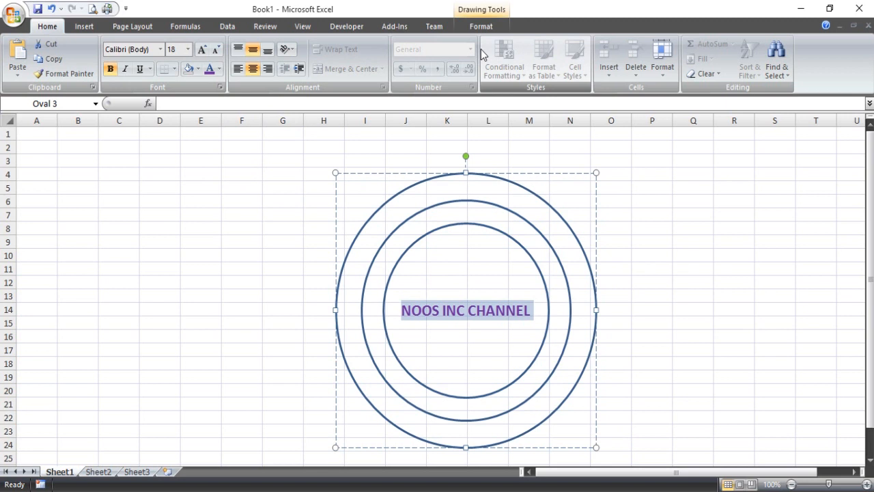
Step: Apply the upward-arching Follow Path transform to the NOOS INC CHANNEL text so it curves between the two inner circles
click(484, 29)
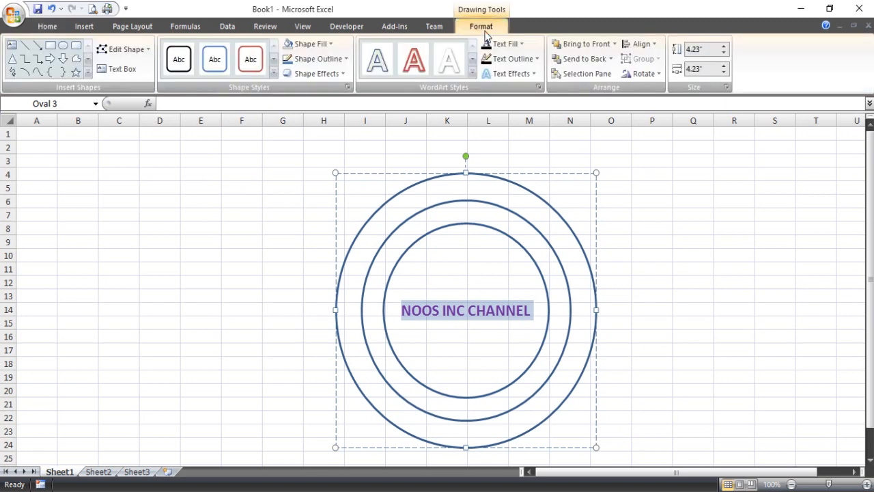
click(508, 74)
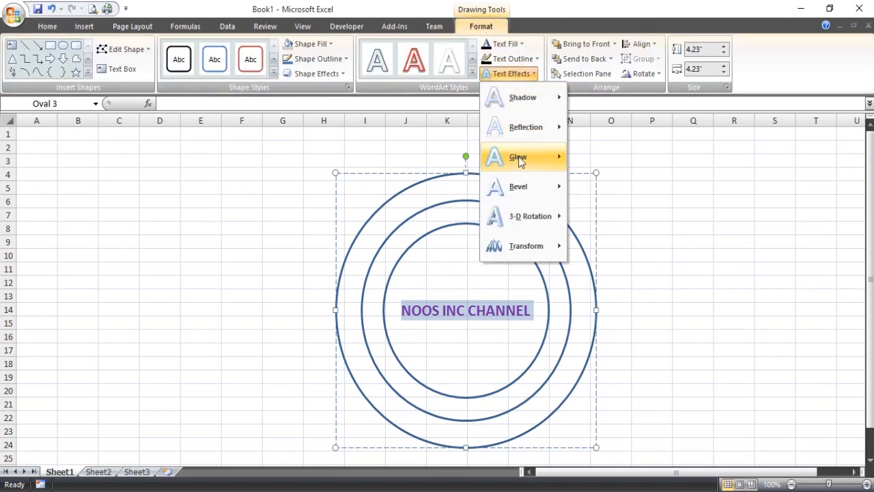
mouse_move(526, 243)
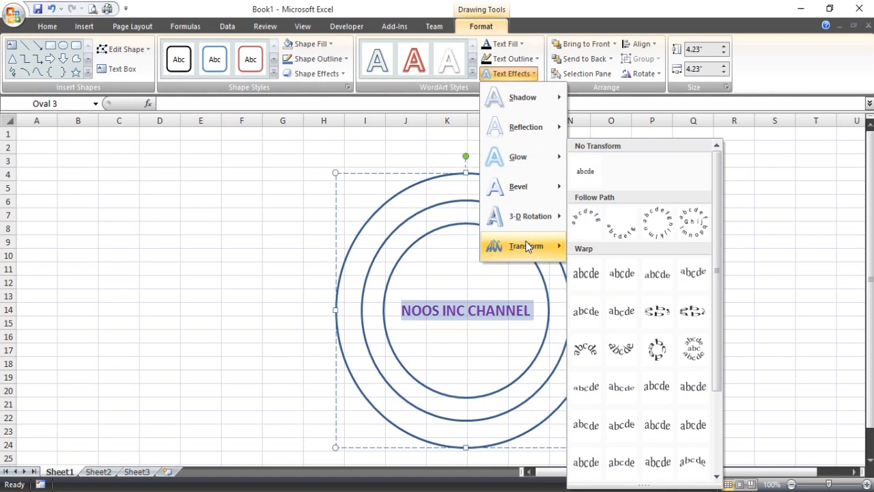
click(577, 230)
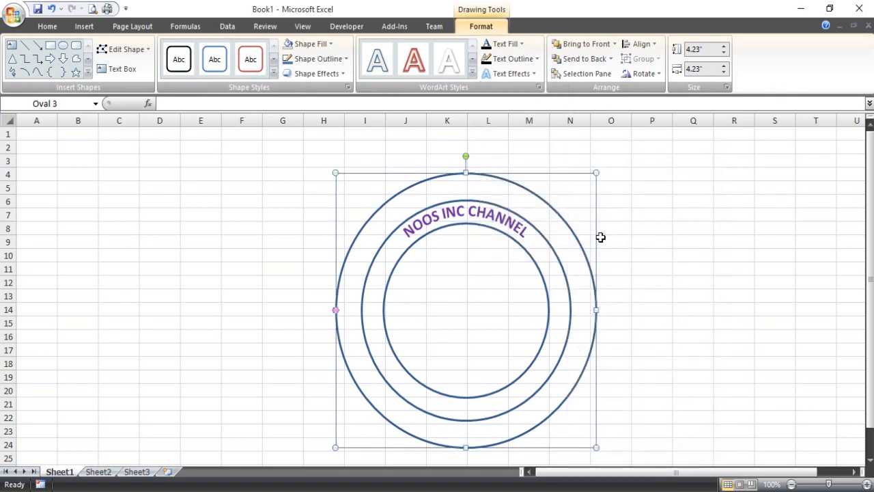
click(611, 238)
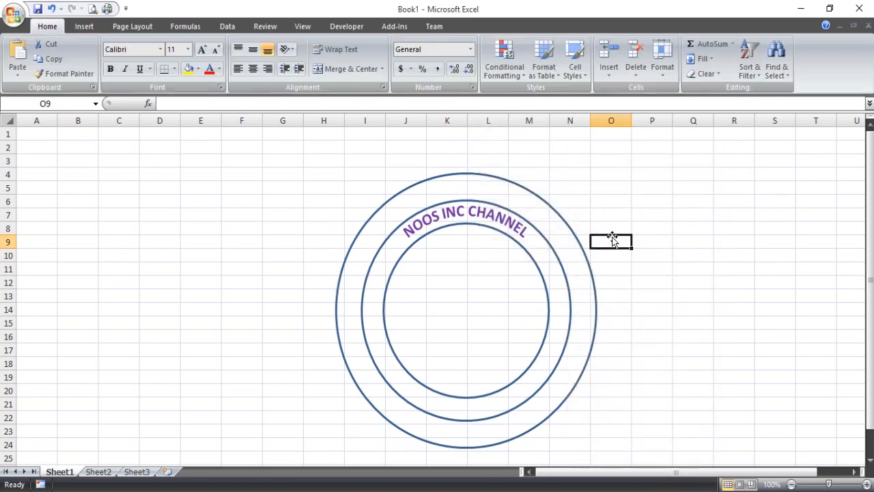
click(553, 210)
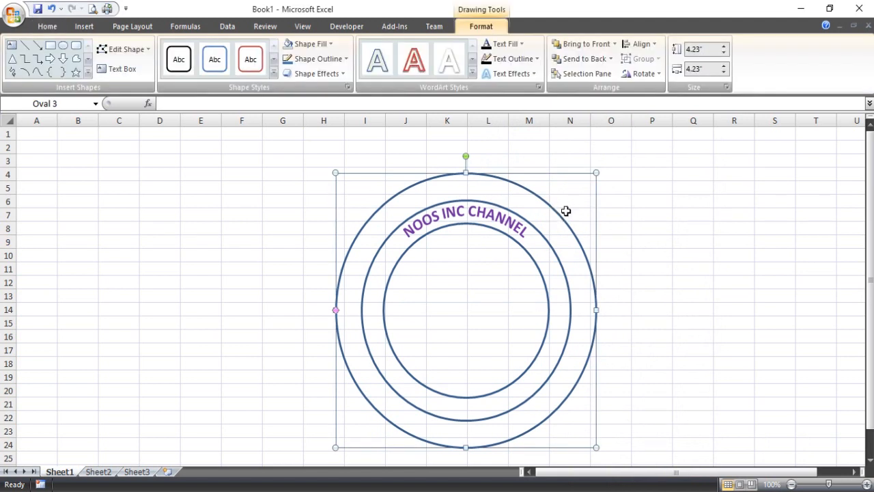
key(ctrl+d)
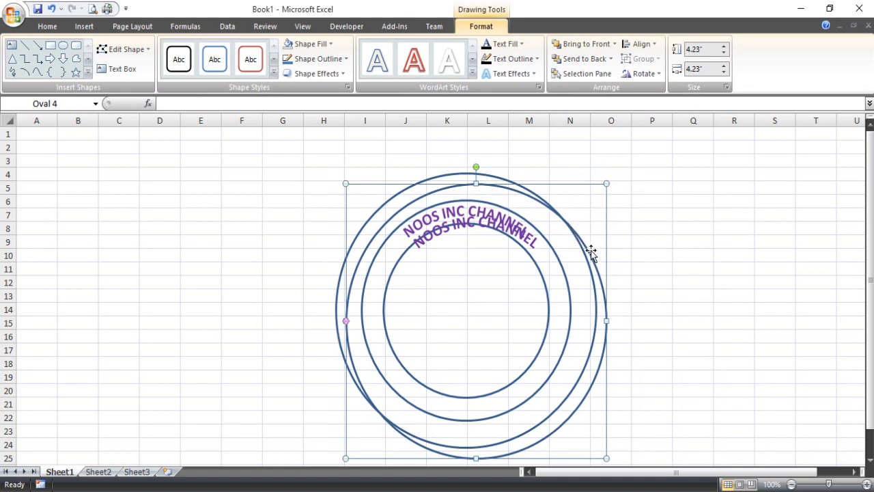
drag(591, 248, 620, 217)
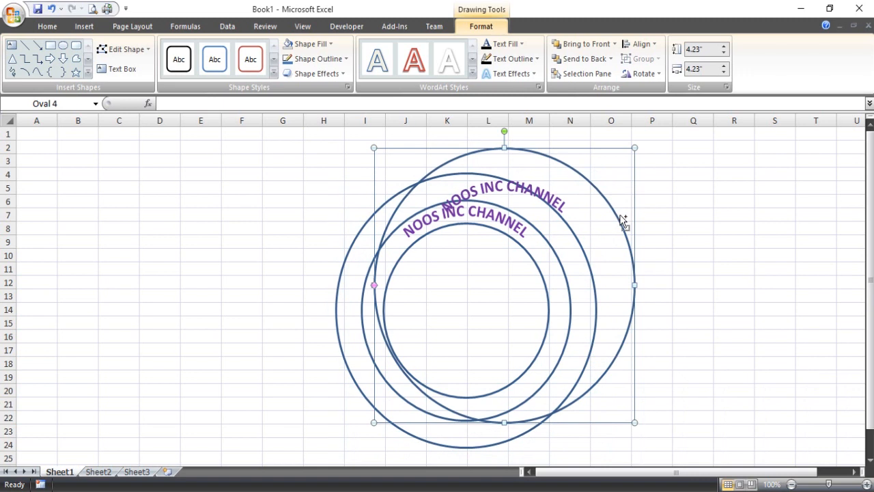
key(ctrl+z)
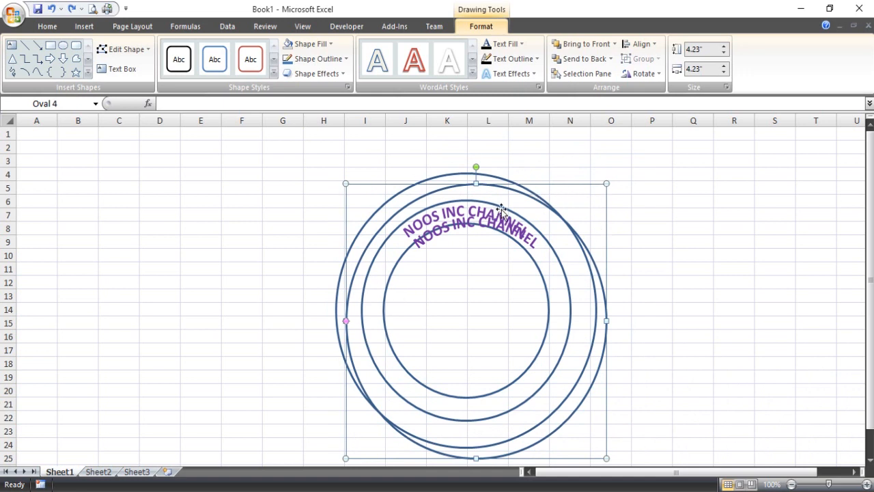
key(Delete)
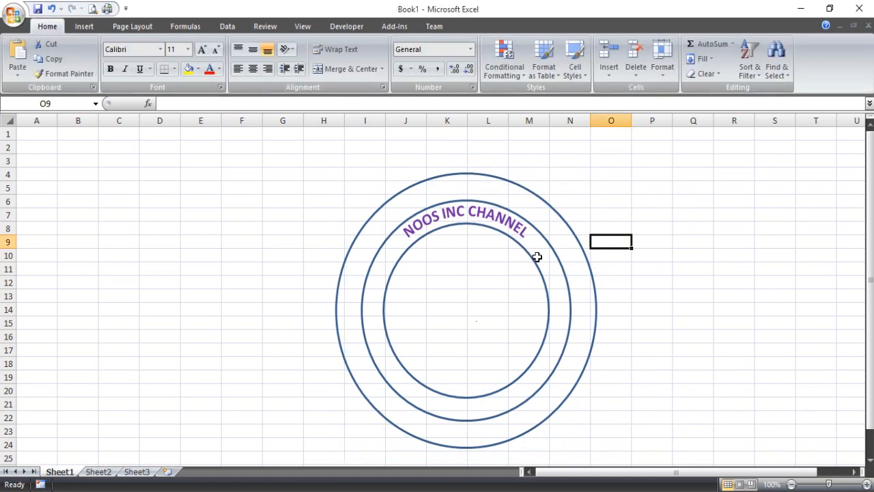
Step: Paste a copy of the innermost circle and move it over the upper-left part of the stamp
click(538, 264)
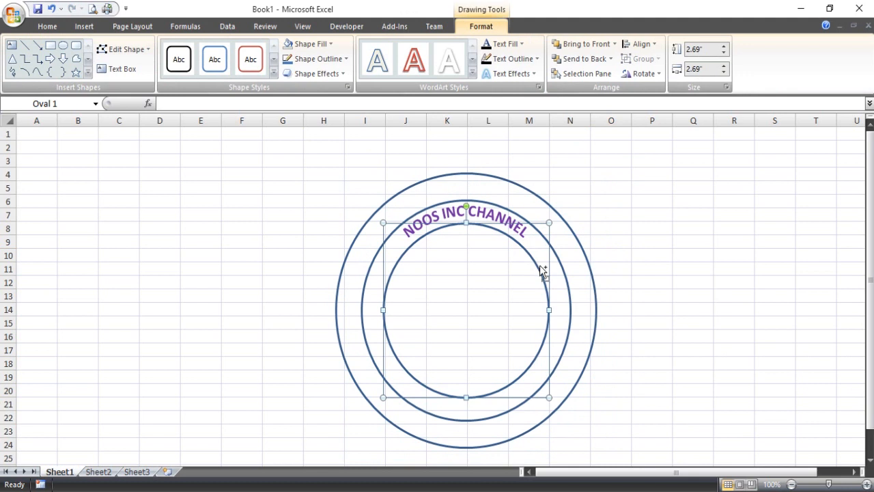
key(ctrl+c)
click(601, 247)
key(ctrl+v)
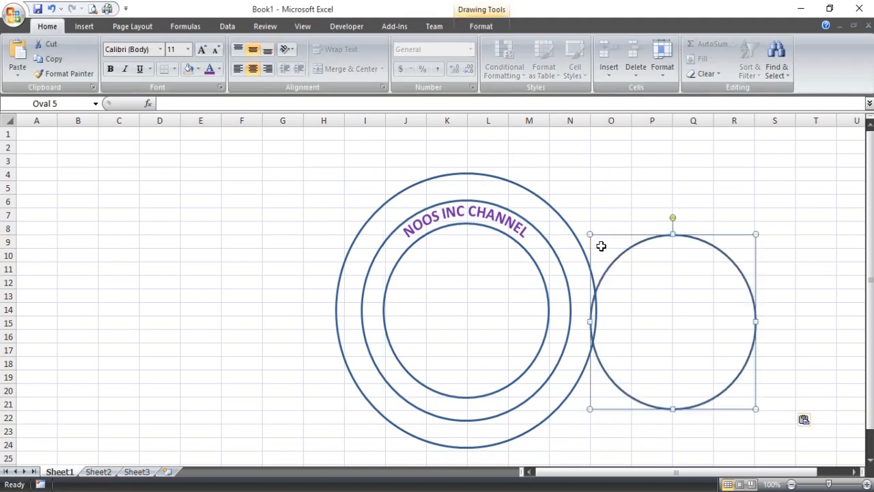
drag(617, 266, 337, 191)
drag(475, 341, 539, 383)
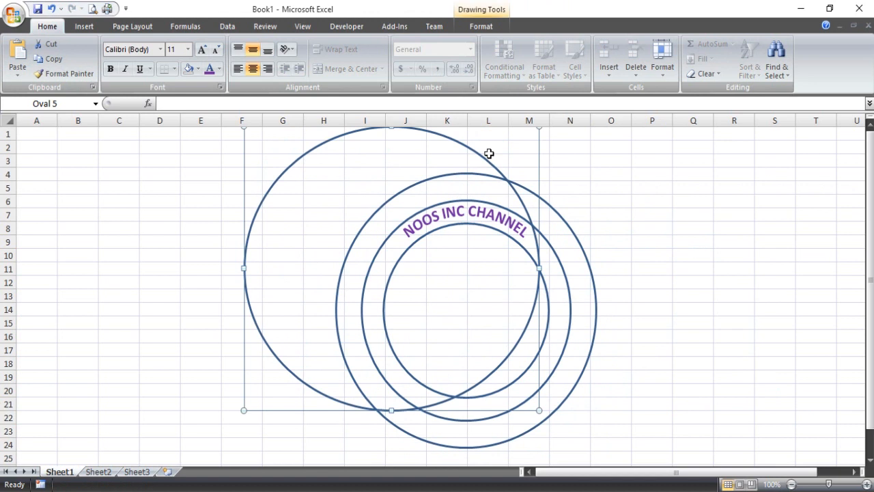
key(ctrl+z)
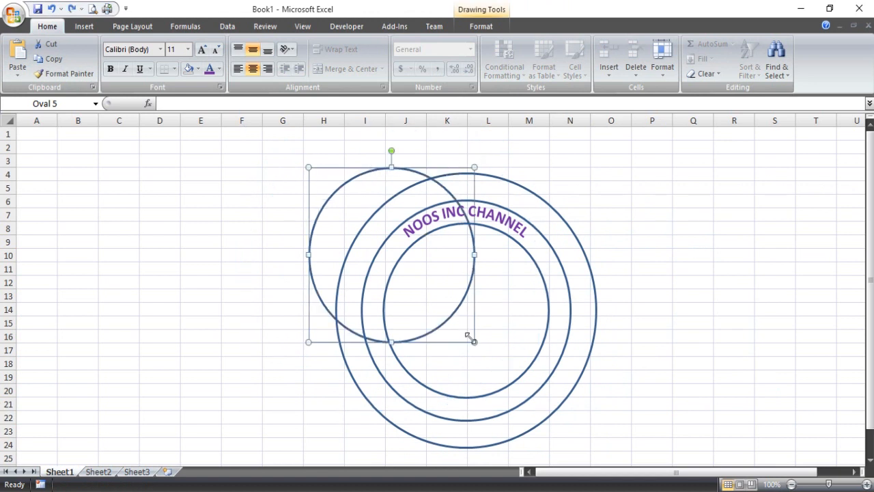
Step: Align the copied circle exactly over the innermost circle and enlarge it around its centre to about 4.85"
drag(360, 178, 434, 234)
key(Up)
key(Up)
key(Up)
key(Down)
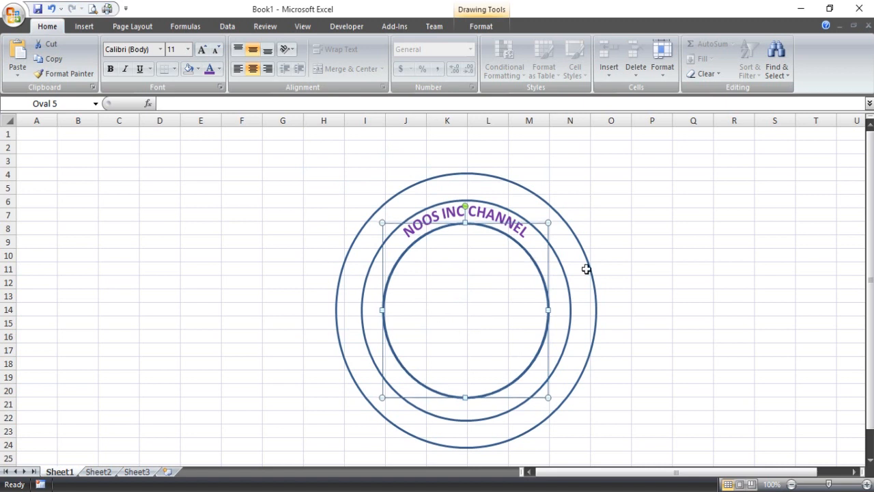
drag(547, 397, 614, 444)
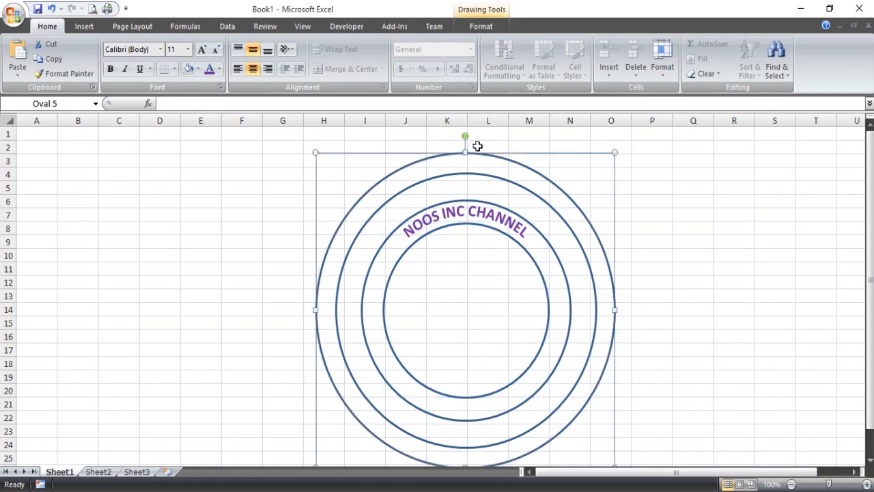
Step: Add the text THIS IS GOOD CHANNEL inside the new outermost circle and format it in purple, bold and size 18
right_click(504, 158)
click(537, 208)
key(ctrl+a)
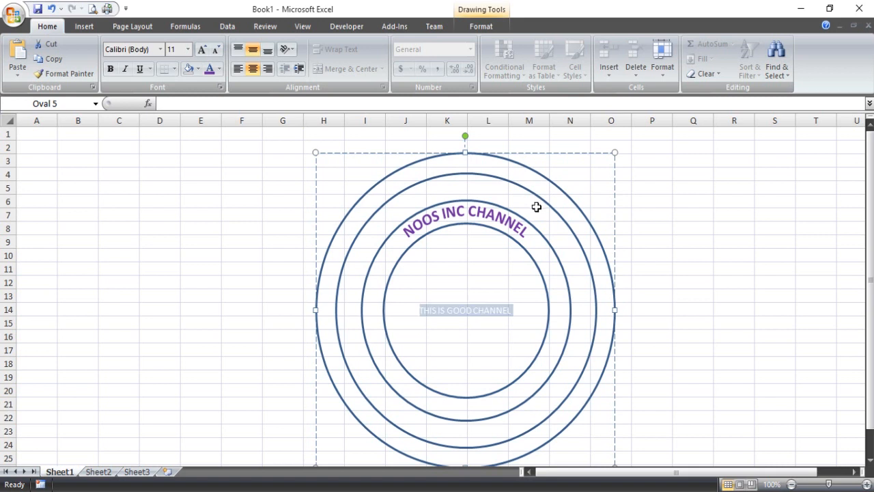
click(211, 69)
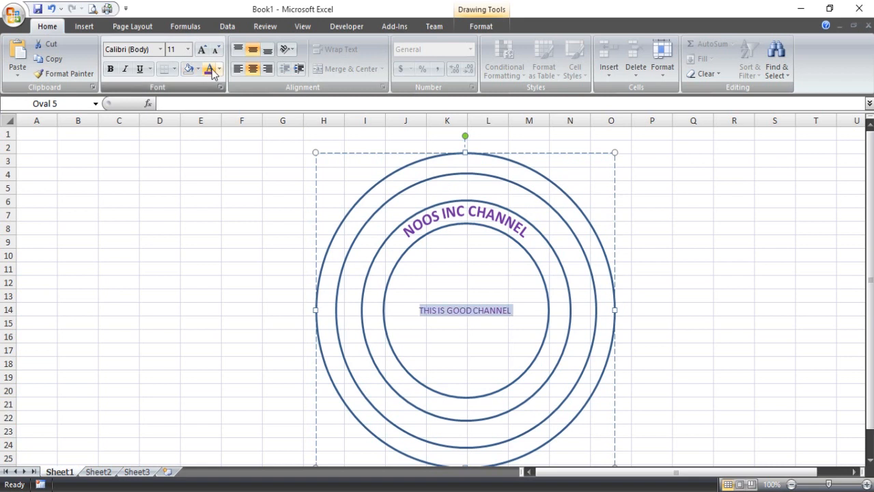
click(111, 71)
click(201, 52)
click(201, 52)
click(201, 52)
click(202, 52)
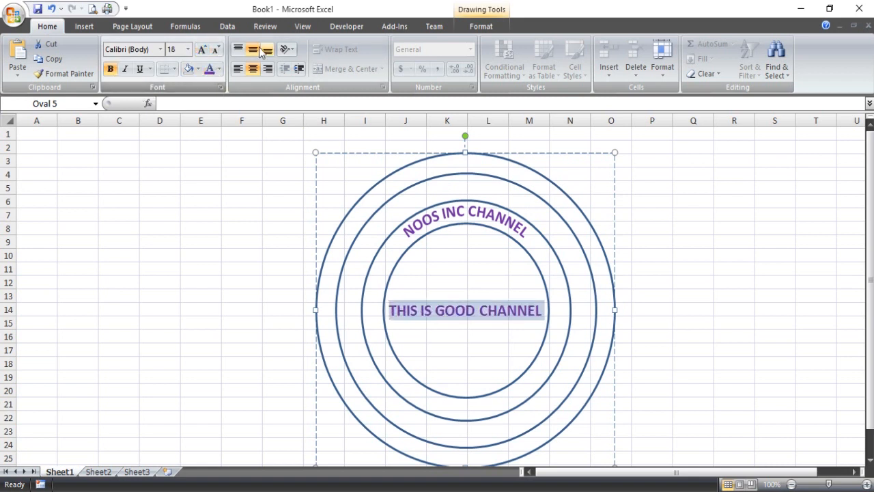
Step: Apply the downward-arching Follow Path transform to THIS IS GOOD CHANNEL and shrink its circle around the centre to about 4.38"
click(501, 26)
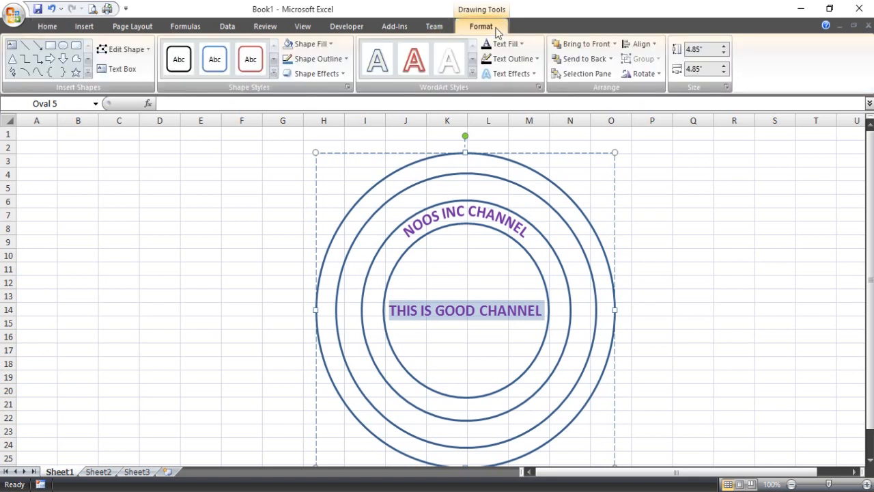
click(516, 77)
mouse_move(541, 249)
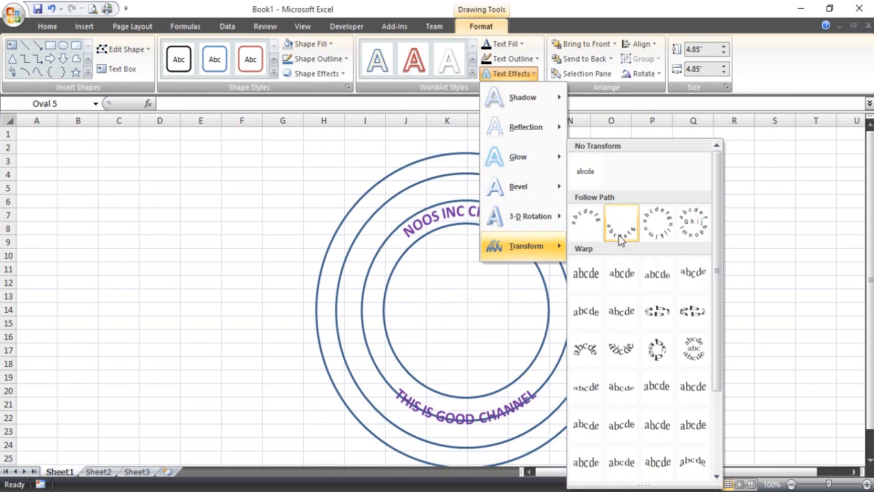
click(621, 238)
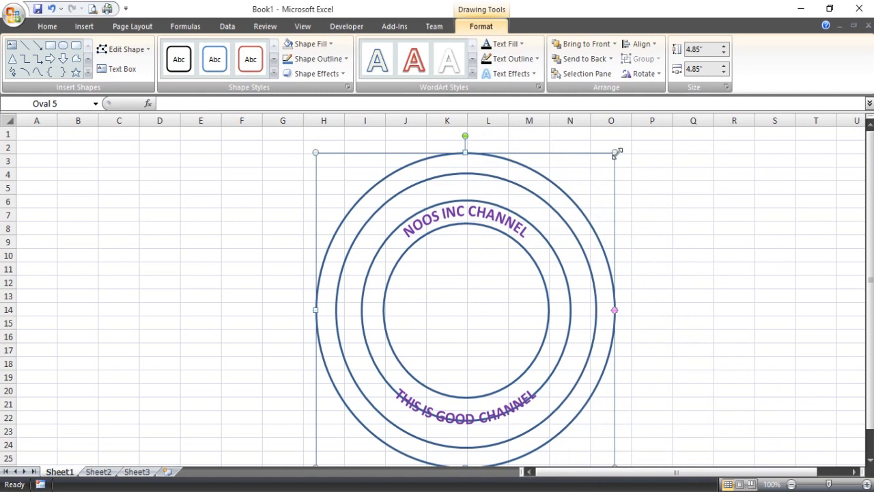
drag(614, 154, 593, 171)
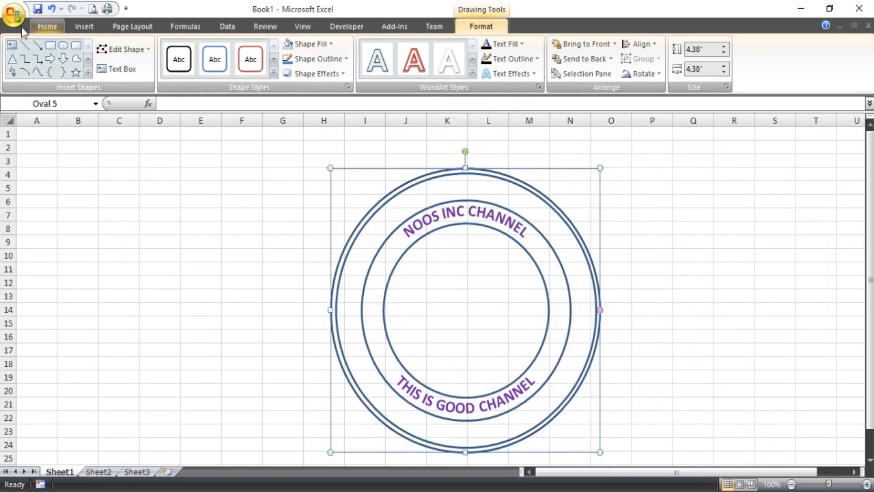
Step: Increase the font size of the THIS IS GOOD CHANNEL text to 28
click(35, 30)
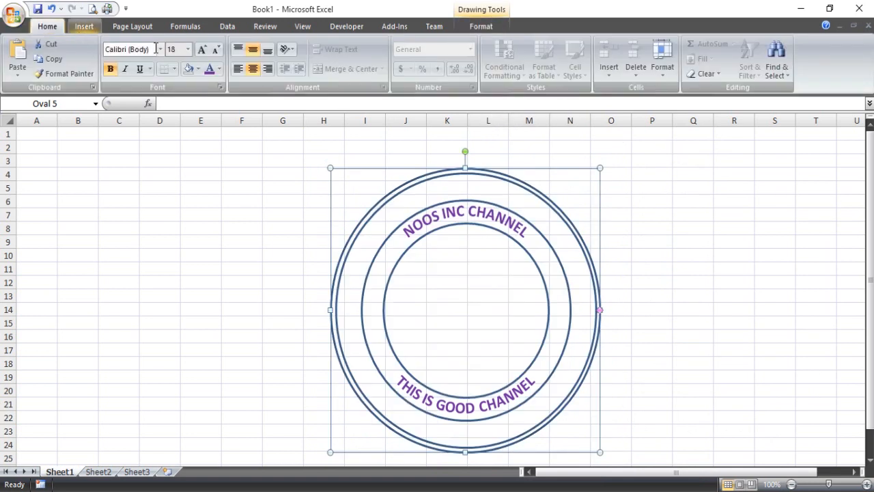
click(202, 50)
click(202, 50)
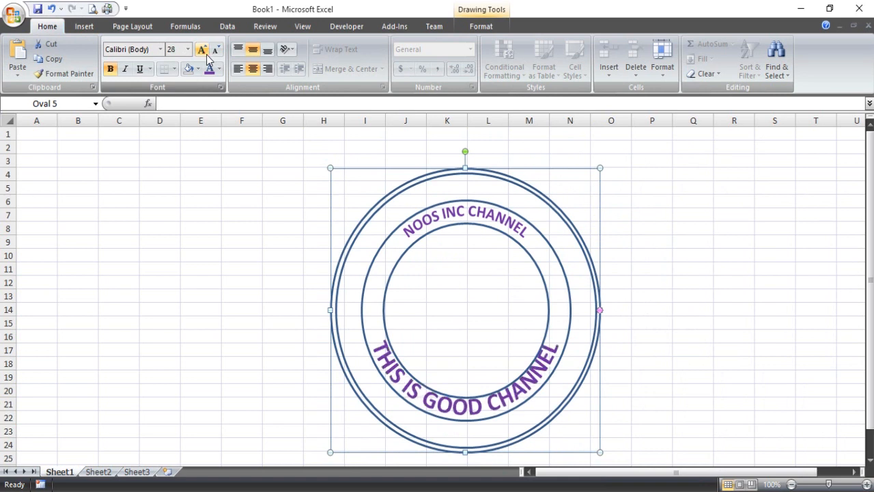
click(485, 202)
click(514, 177)
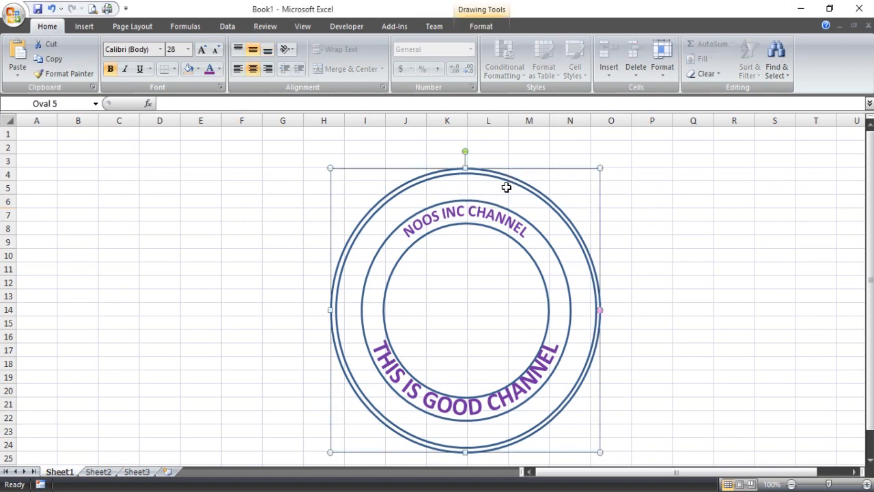
click(497, 211)
click(504, 175)
right_click(519, 172)
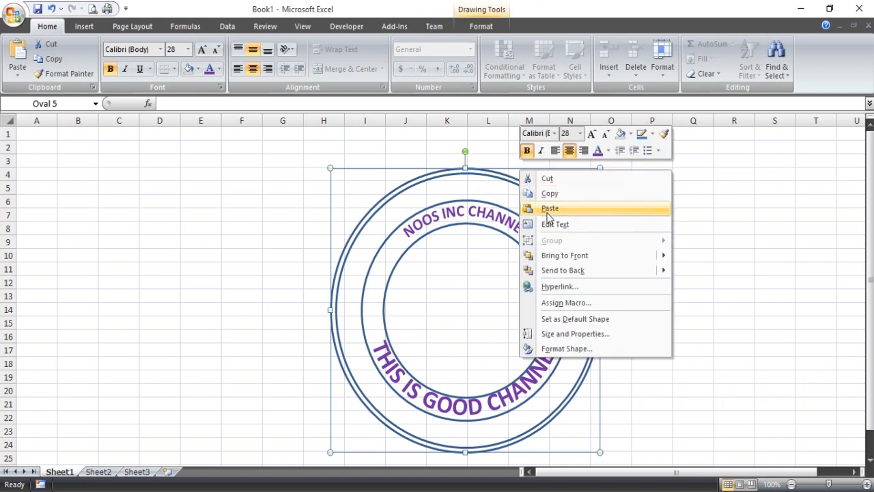
click(554, 224)
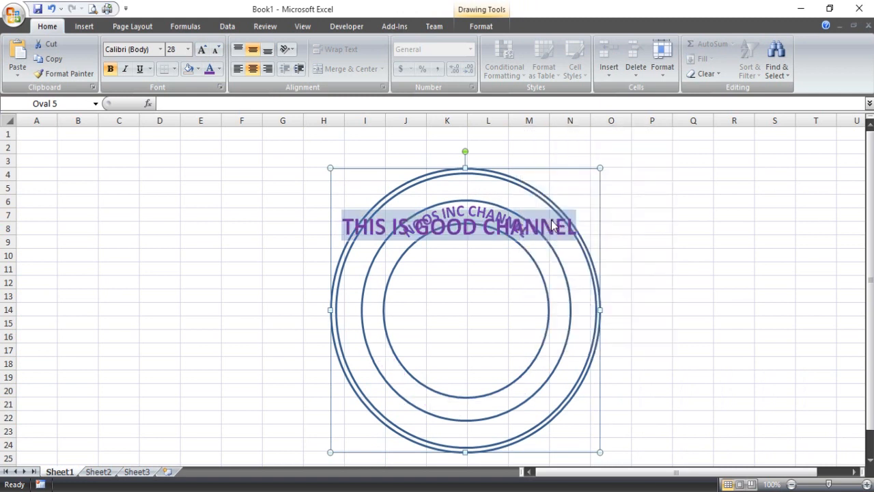
click(645, 197)
Step: Increase the font size of the NOOS INC CHANNEL text to 28
click(496, 180)
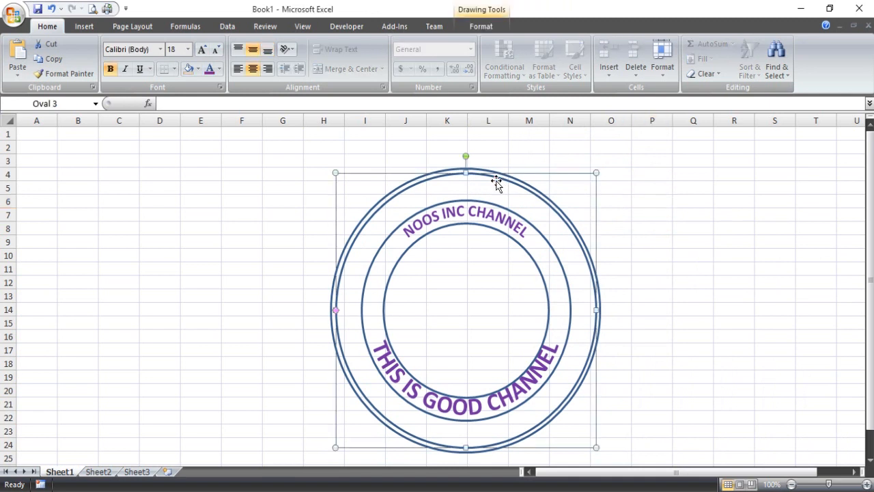
right_click(498, 181)
click(539, 235)
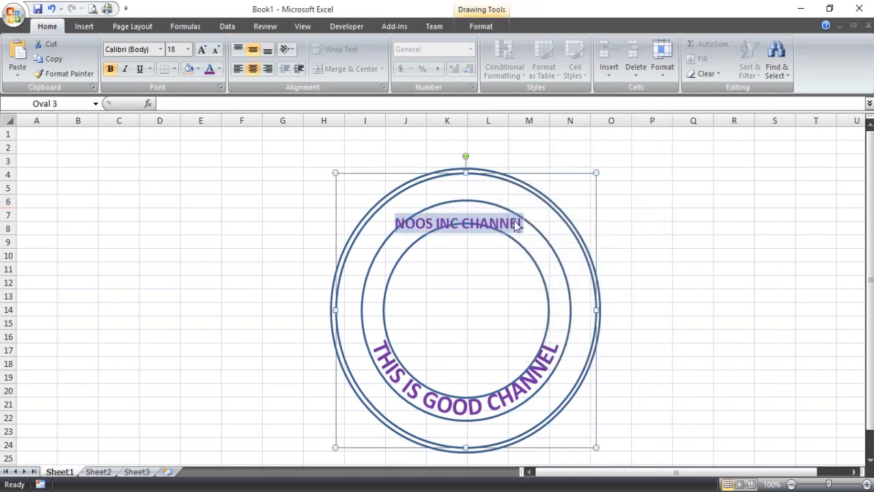
click(202, 58)
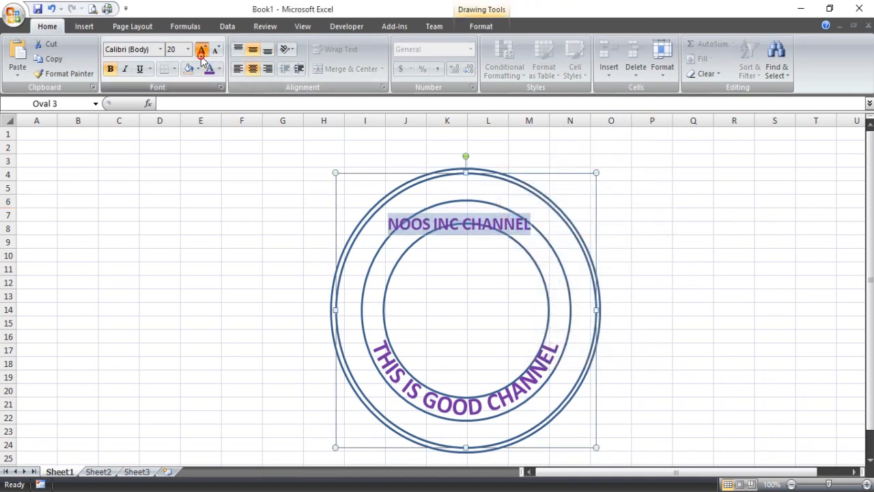
click(202, 58)
click(203, 58)
click(649, 189)
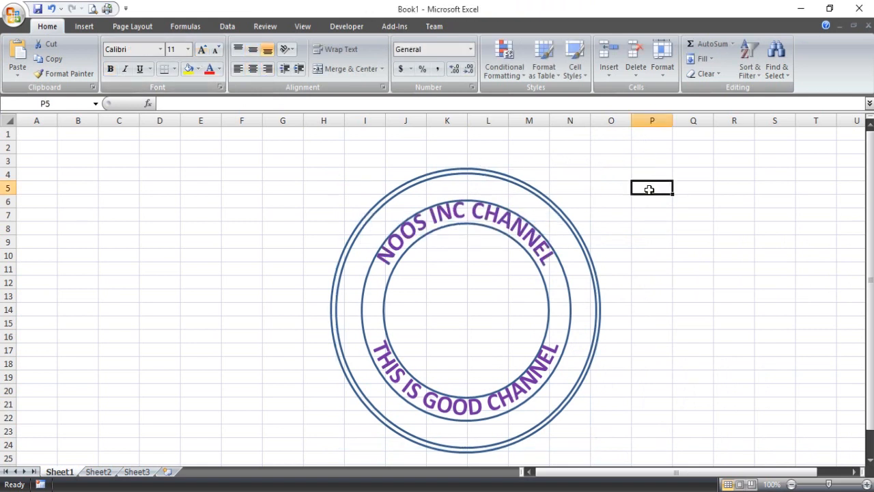
Step: Shrink the circle holding NOOS INC CHANNEL around its centre to about 4.15" and fine-tune the text's position along its arc
click(566, 220)
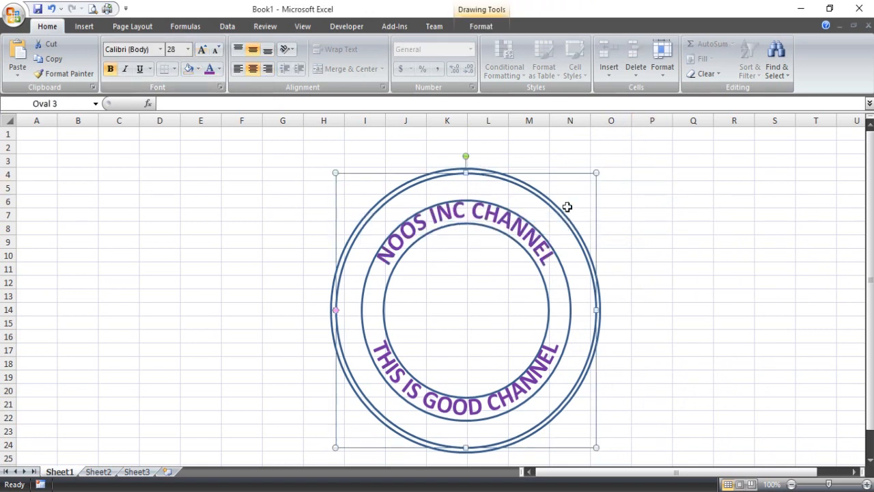
click(480, 26)
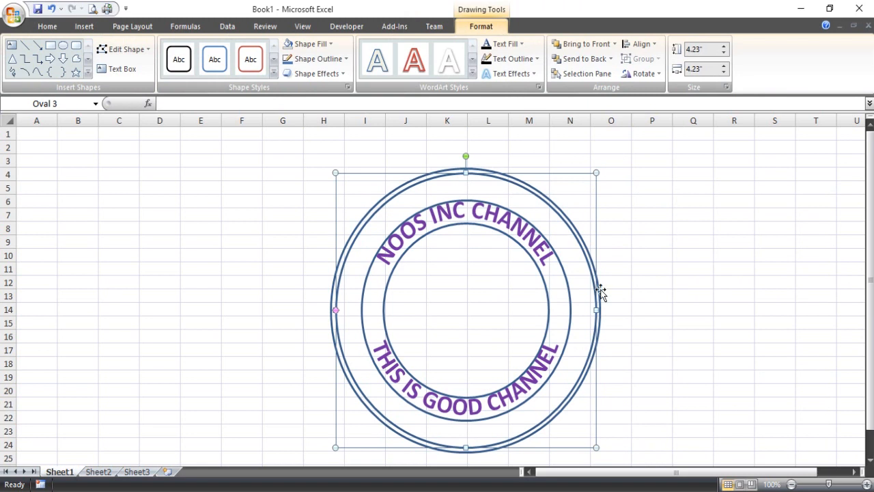
drag(597, 173, 593, 178)
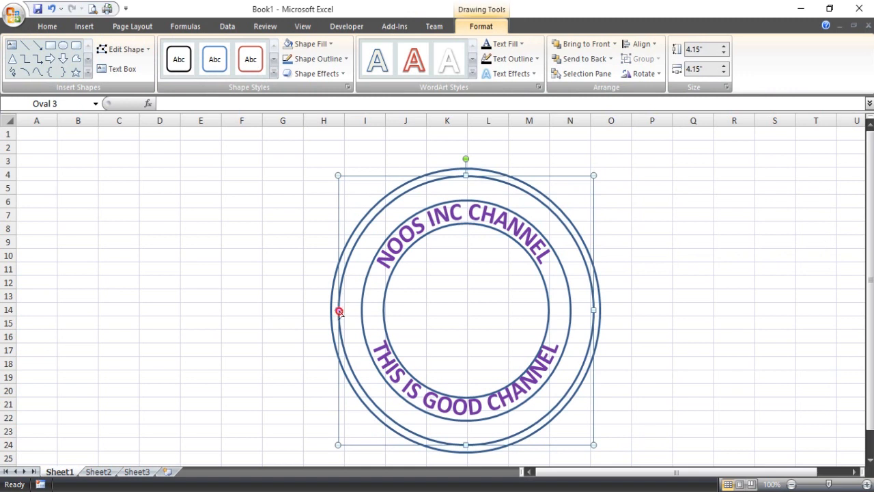
drag(339, 311, 340, 311)
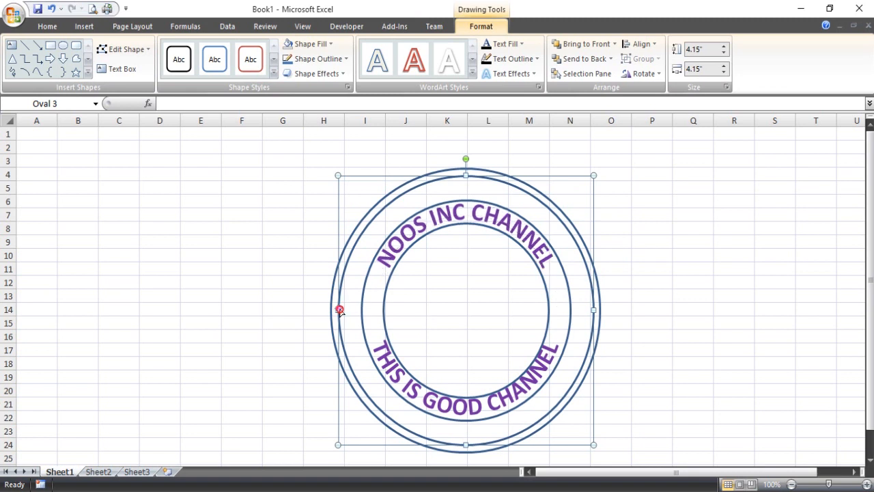
drag(339, 311, 339, 304)
Step: Enlarge the outermost circle around its centre to about 4.46" and adjust the arc path of its THIS IS GOOD CHANNEL text
click(609, 270)
click(598, 280)
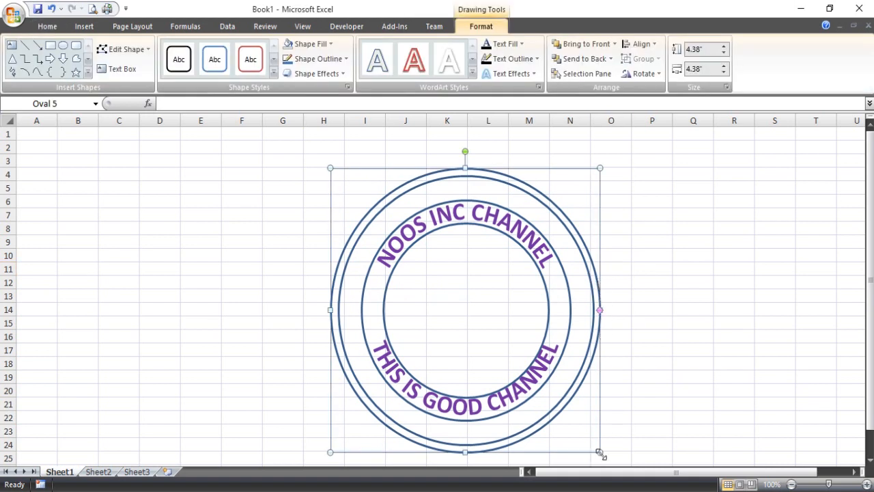
drag(599, 452, 601, 453)
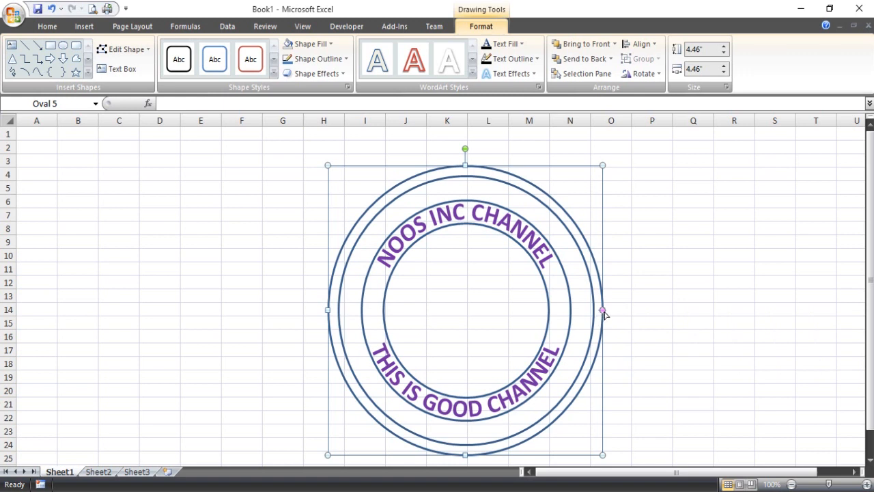
drag(603, 312, 606, 300)
drag(603, 300, 602, 285)
click(657, 285)
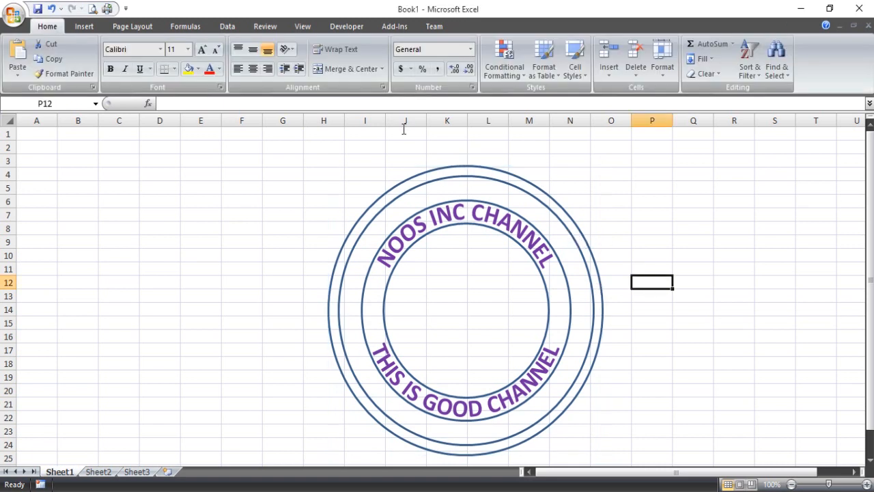
Step: Draw a rectangle about 0.33" high and 2.63" wide across the middle of the innermost circle and remove its fill
click(84, 27)
click(142, 65)
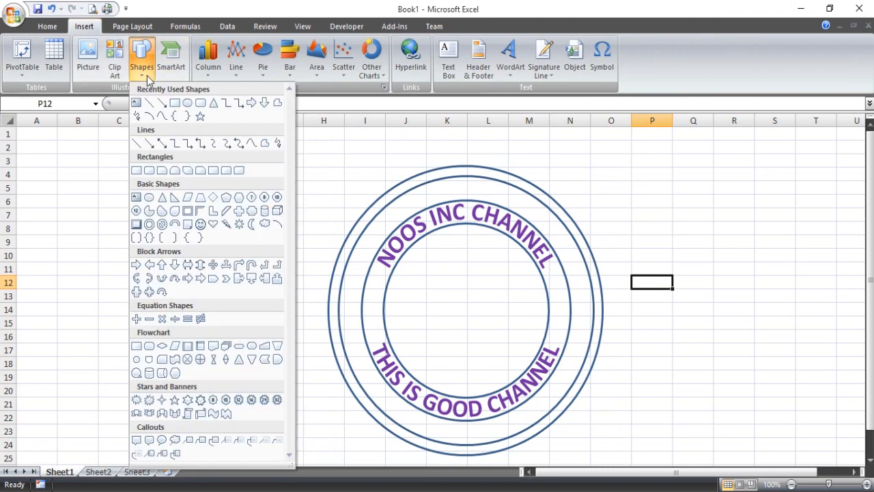
click(172, 107)
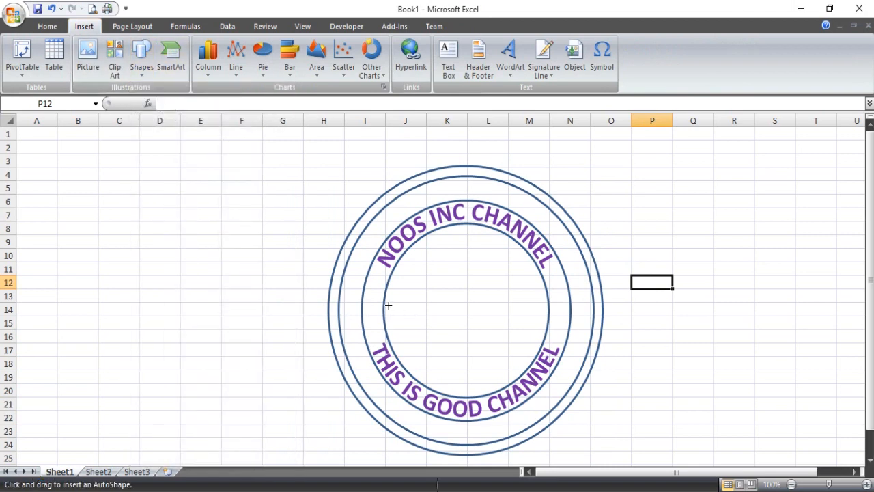
drag(386, 302, 550, 324)
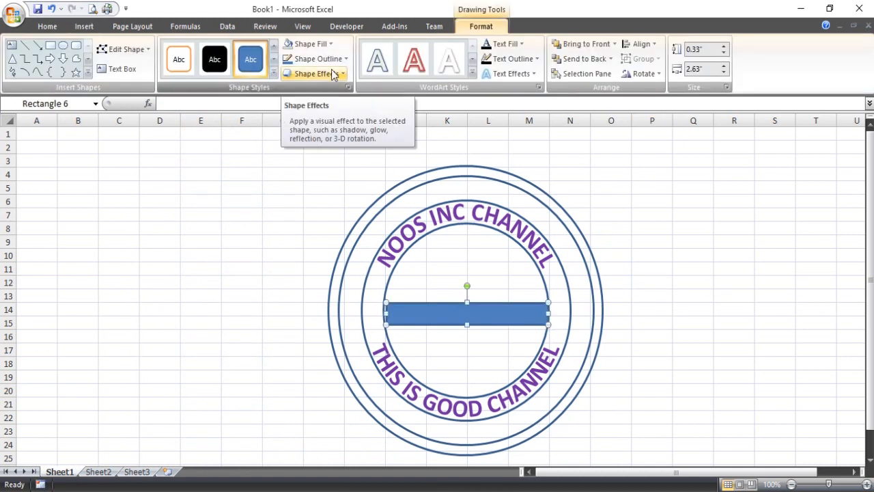
click(325, 49)
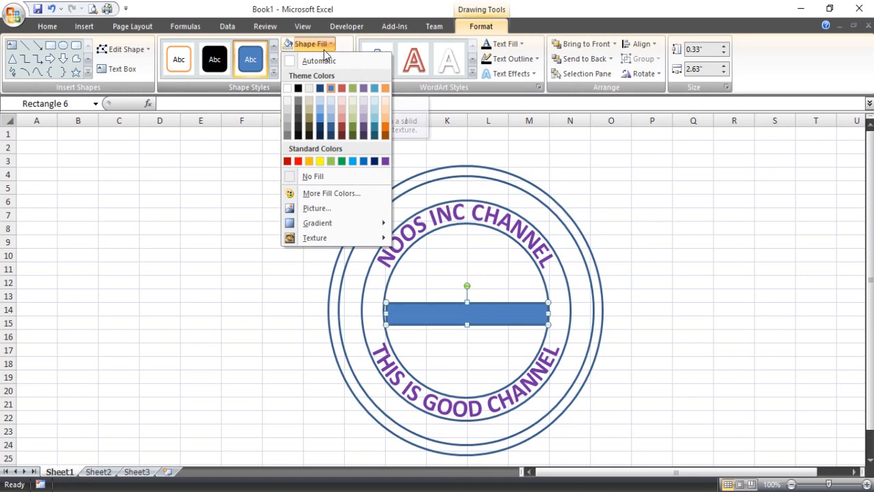
click(334, 175)
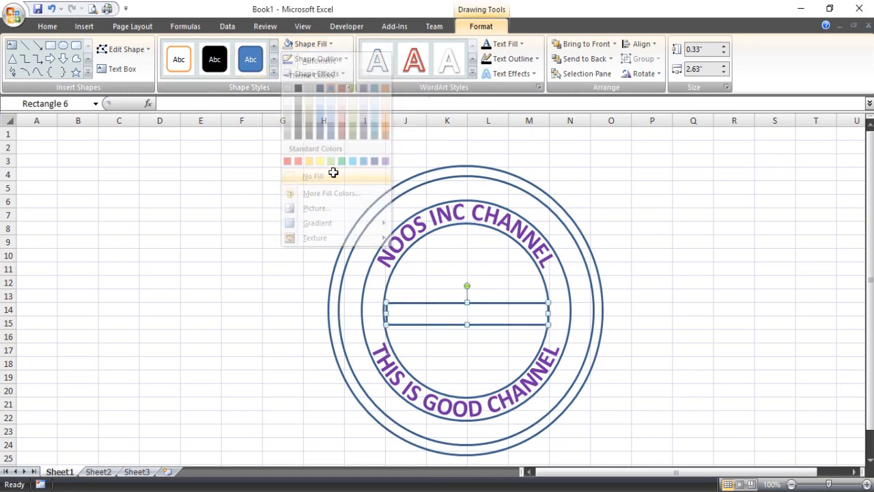
Step: Add the text GOODJOB in capitals inside the central rectangle
right_click(449, 311)
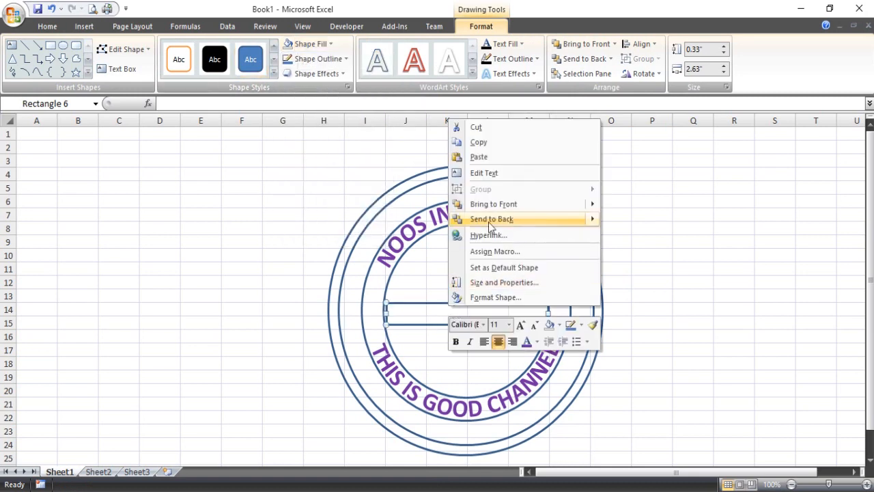
click(501, 176)
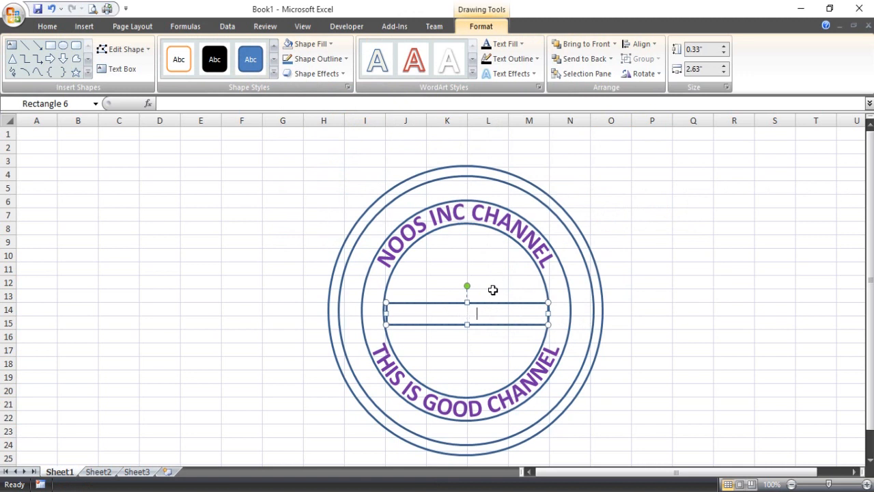
text(goodjob)
key(ctrl+a)
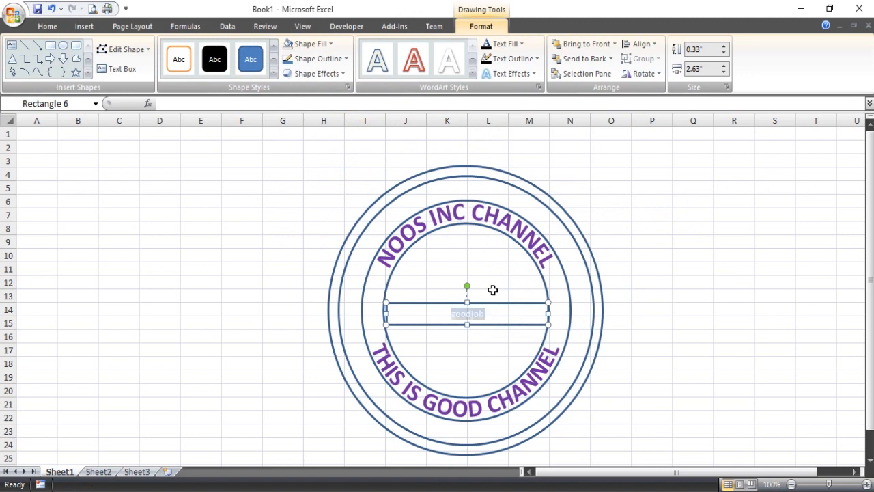
click(47, 26)
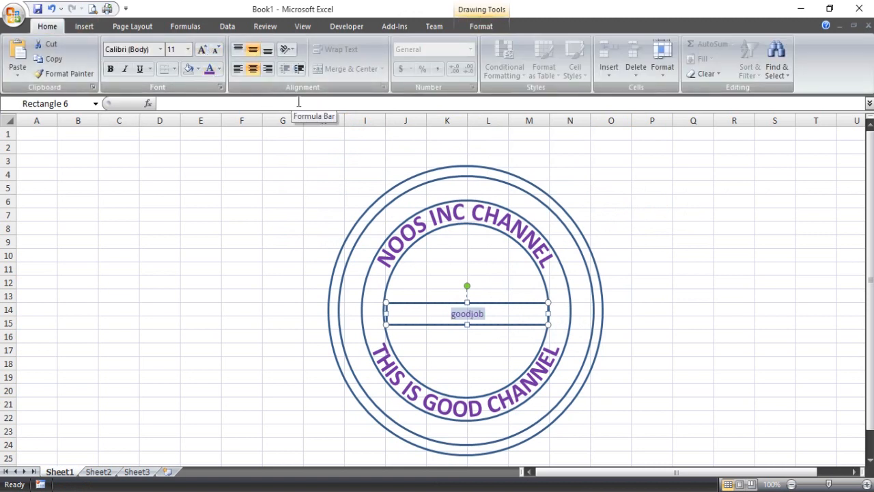
text(GOO)
text(DJOB)
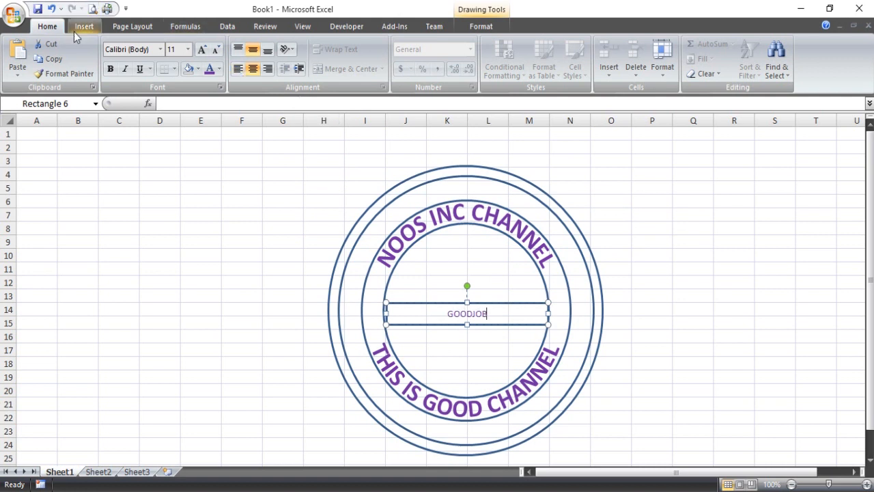
Step: Format the GOODJOB text in bold Arial Black
click(130, 49)
text(arial Black)
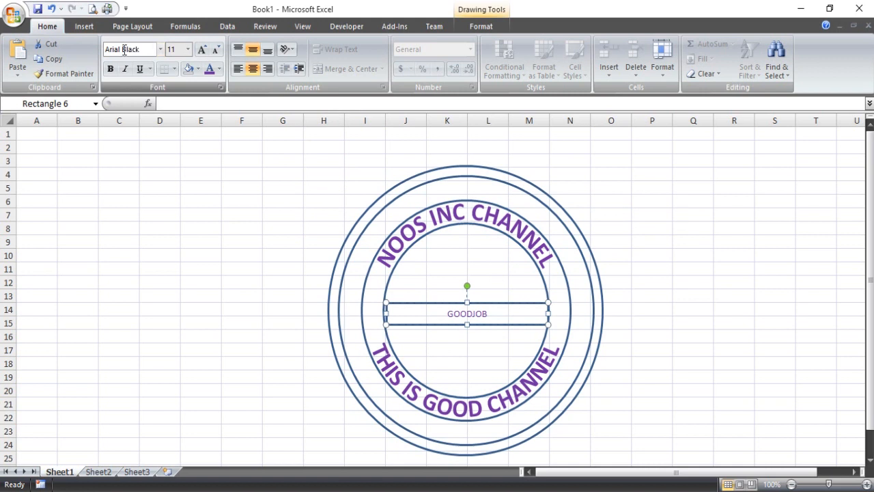
key(Return)
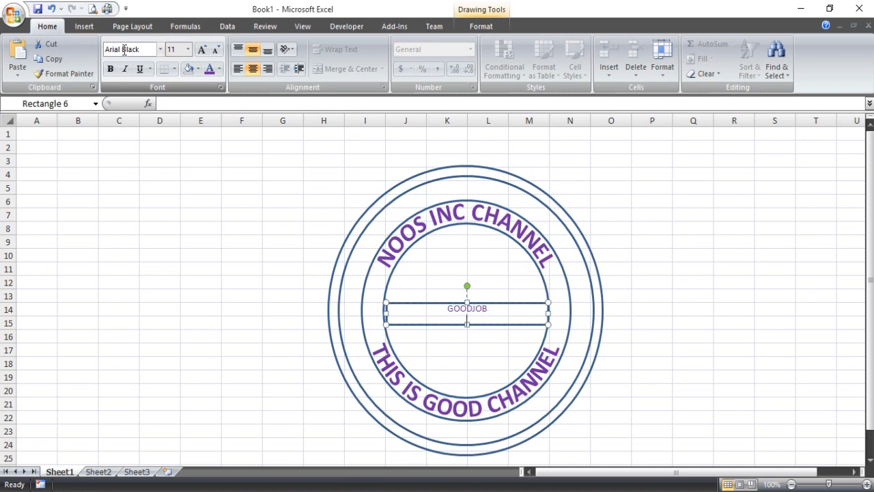
click(110, 68)
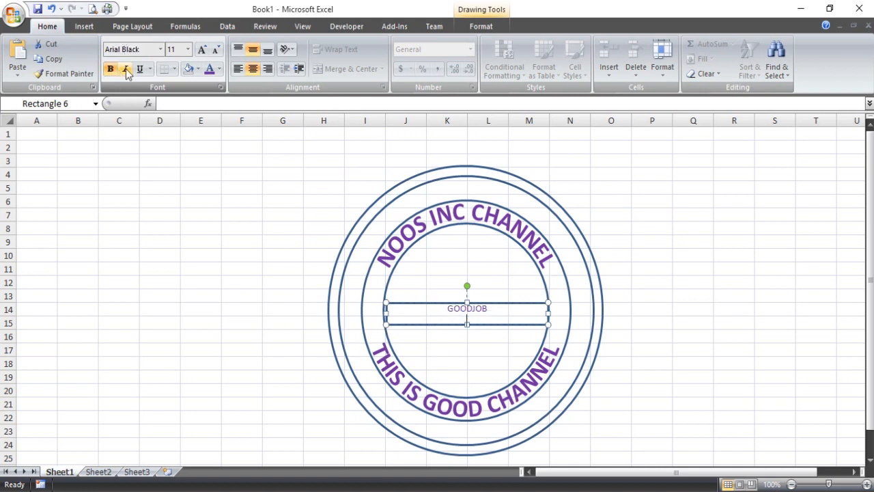
key(ctrl+a)
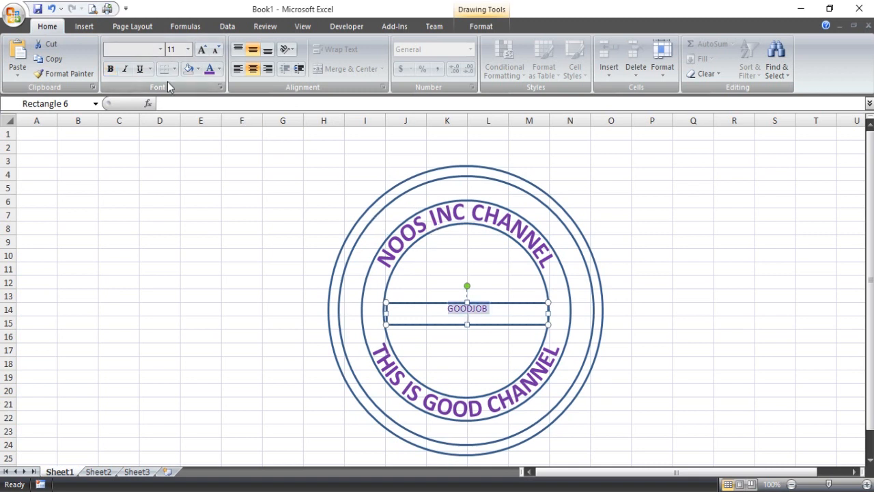
click(137, 50)
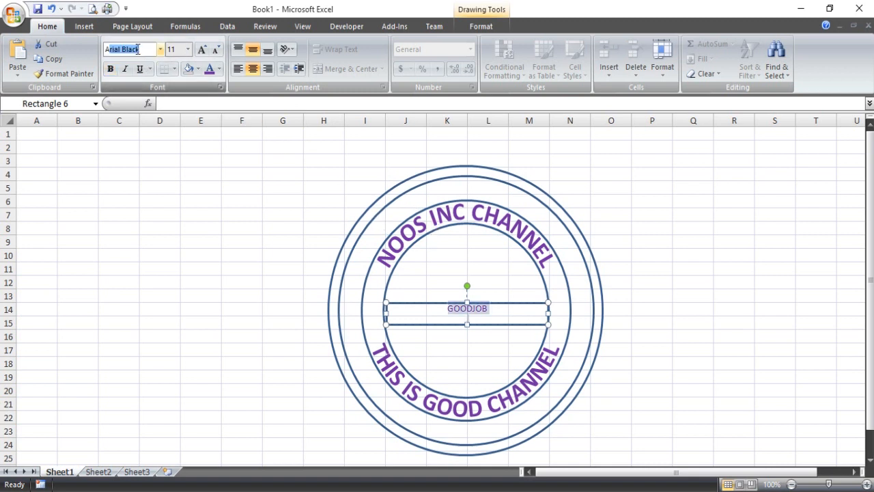
key(Return)
click(110, 68)
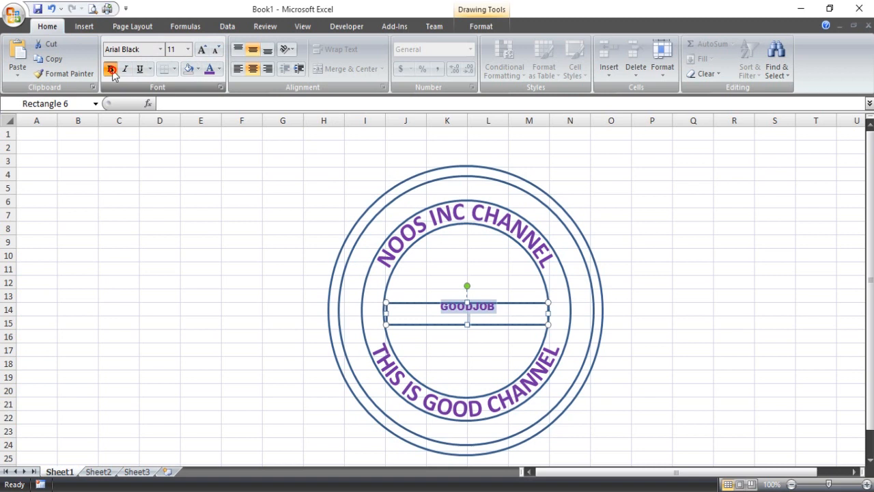
Step: Increase the GOODJOB text's font size to 16 and remove the empty line below it
click(201, 50)
click(202, 50)
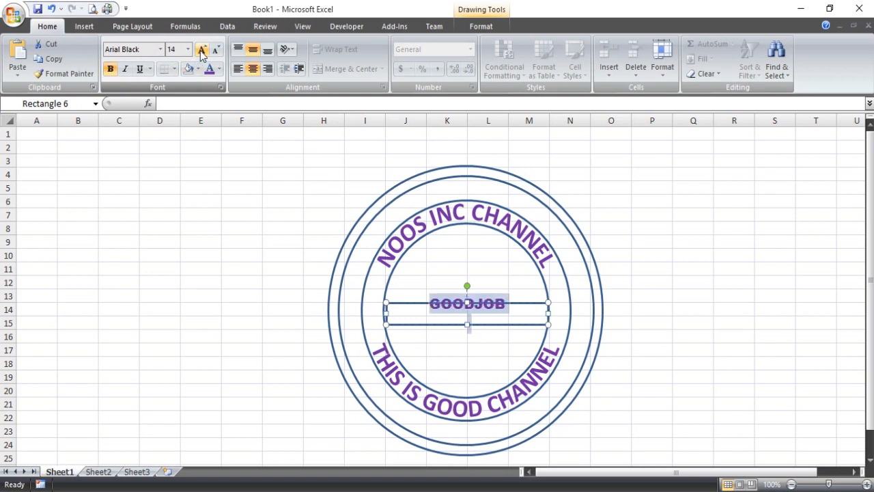
click(202, 49)
click(510, 313)
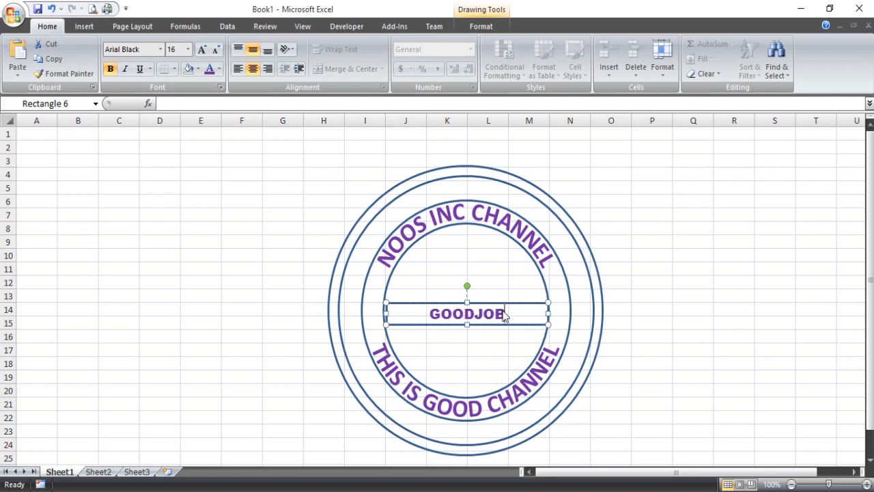
click(726, 267)
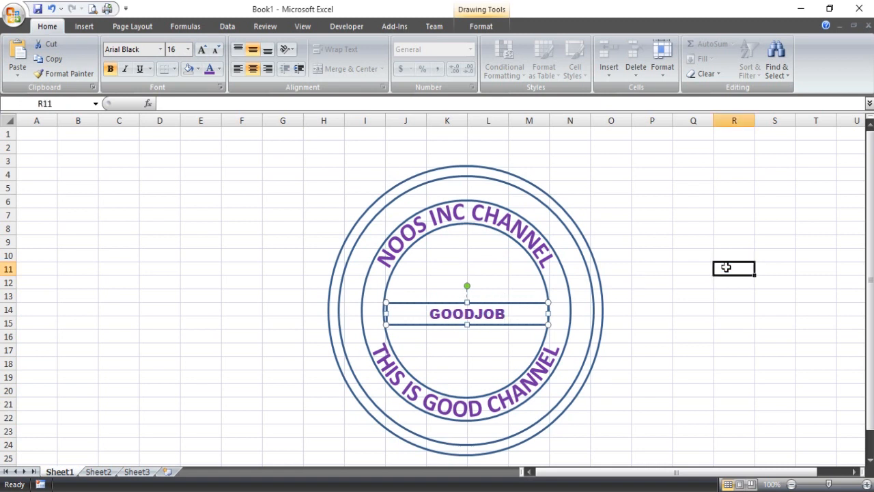
Step: Enlarge the whole GOODJOB text to font size 28
click(519, 307)
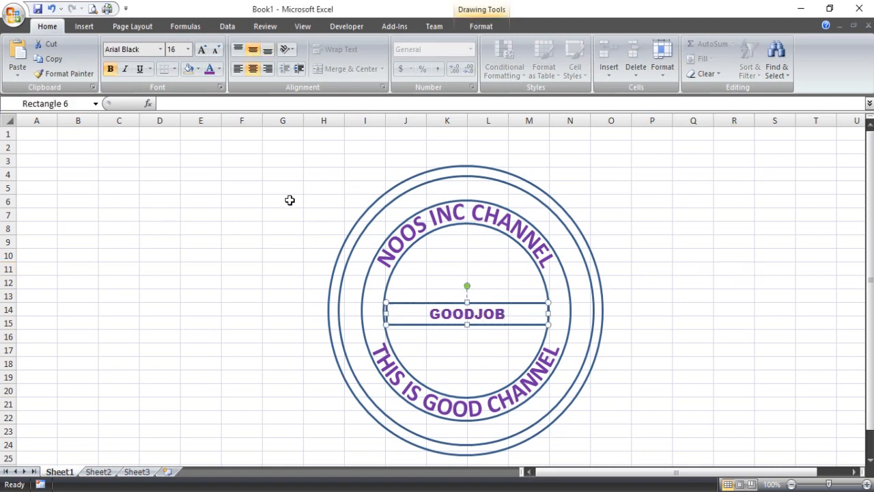
key(ctrl+a)
click(201, 51)
click(201, 50)
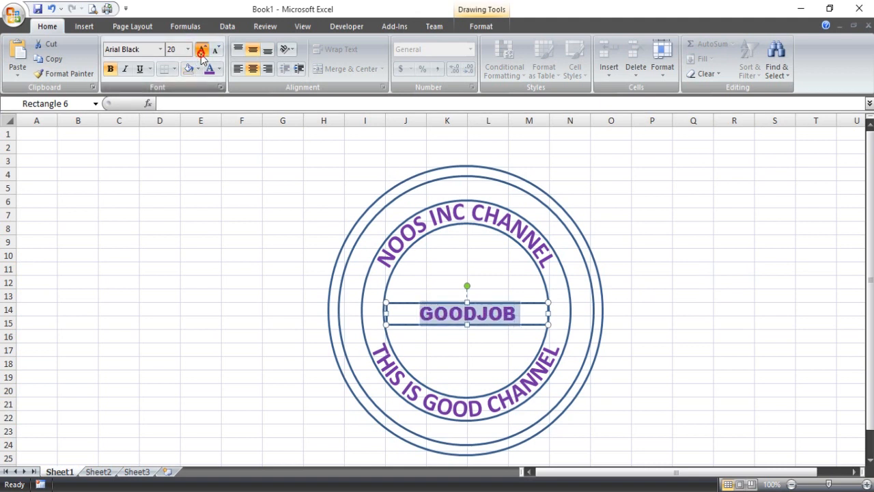
click(202, 51)
click(202, 51)
click(201, 51)
click(201, 50)
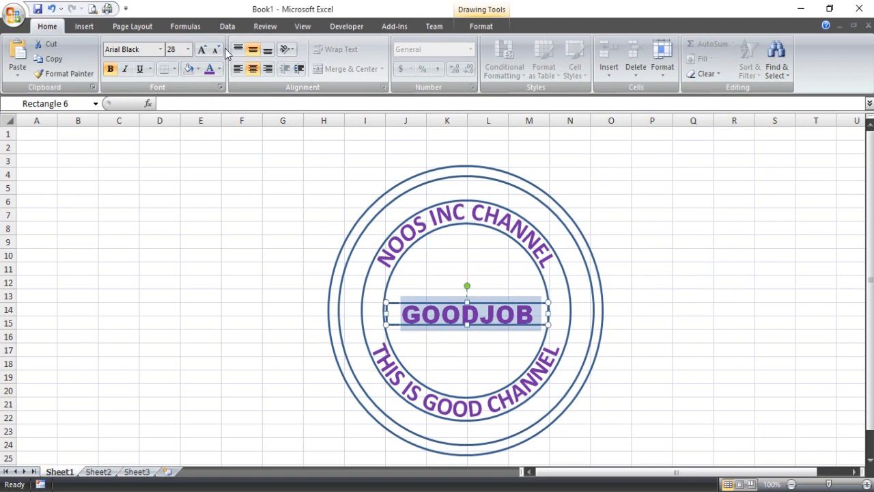
click(635, 228)
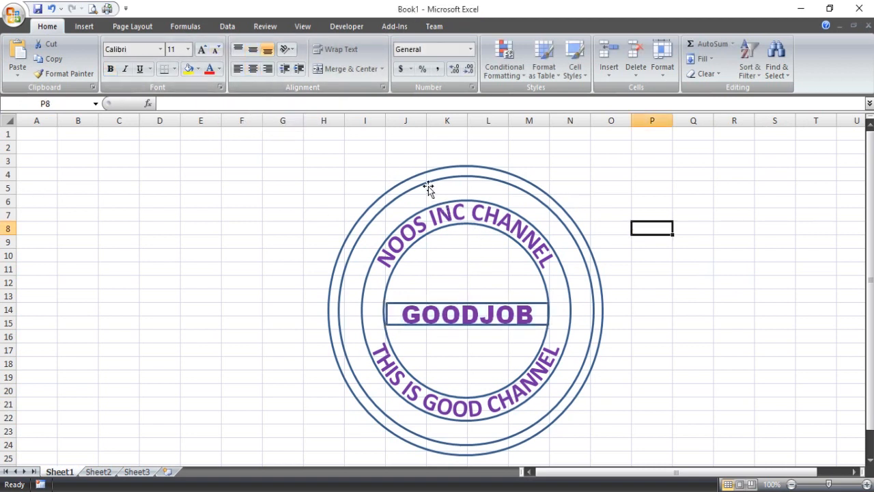
Step: Draw a horizontal straight line about 2.64" long just above the GOODJOB rectangle, spanning the innermost circle
click(88, 27)
click(141, 58)
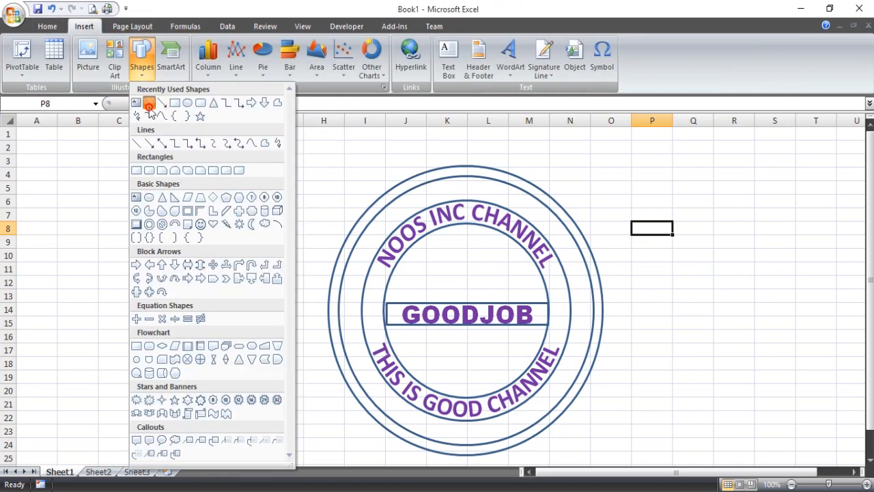
click(147, 103)
drag(386, 296, 548, 296)
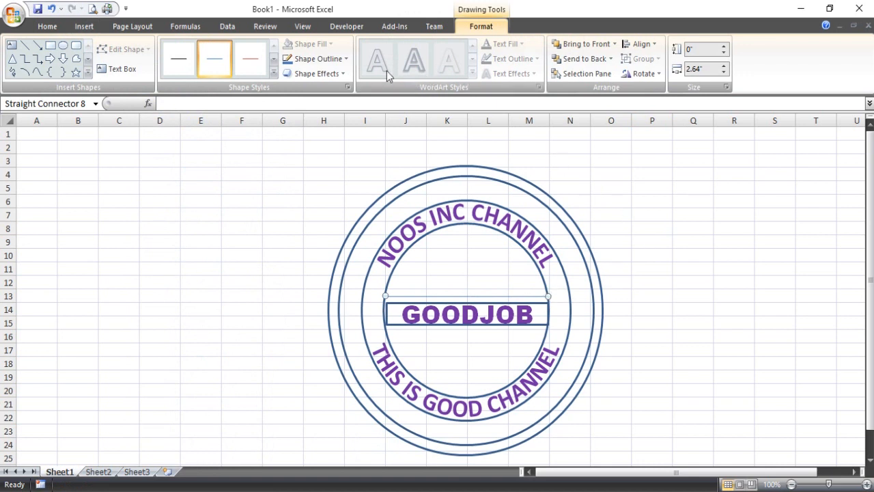
Step: Set the line above GOODJOB to a 2¼ pt weight and a purple outline colour
click(330, 59)
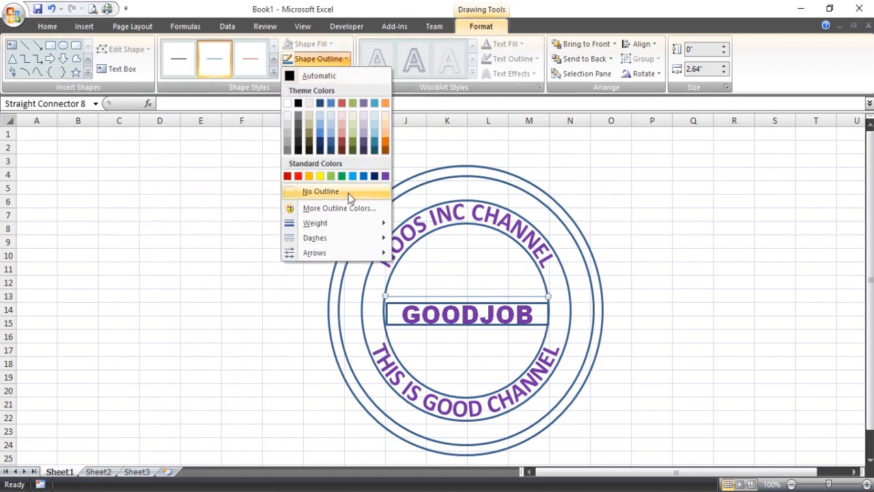
mouse_move(353, 228)
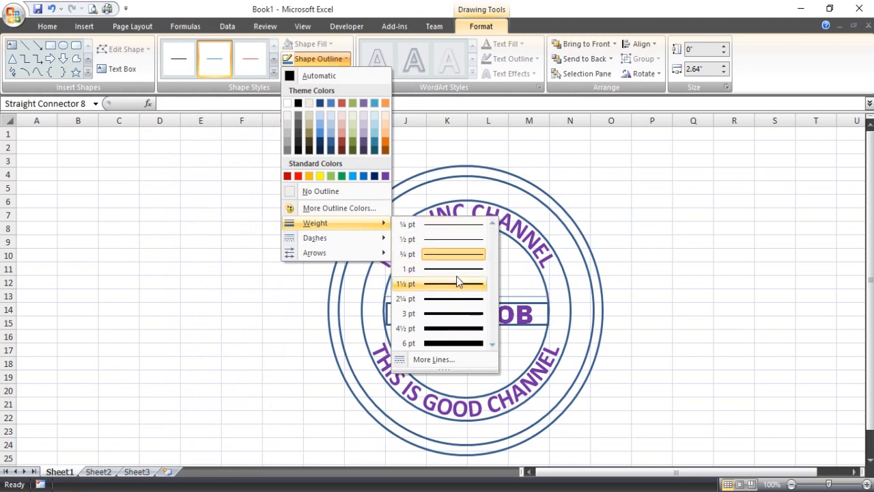
click(457, 298)
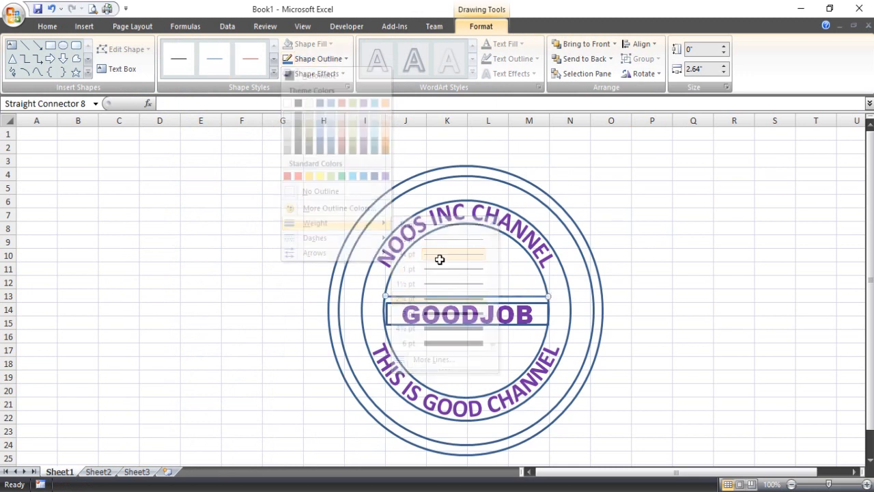
click(334, 60)
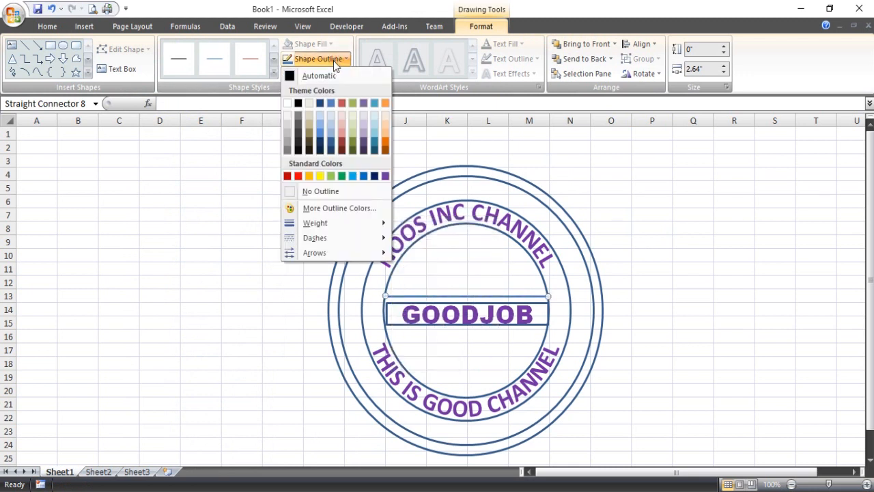
click(376, 175)
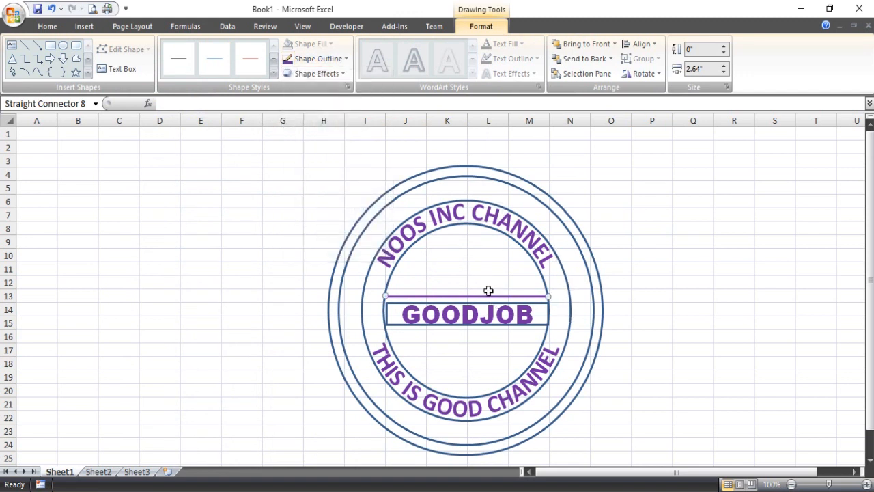
Step: Duplicate the purple line and place the copy just below the GOODJOB rectangle, aligned with the upper line
key(ctrl+c)
click(474, 346)
key(ctrl+v)
drag(489, 346, 408, 329)
click(615, 295)
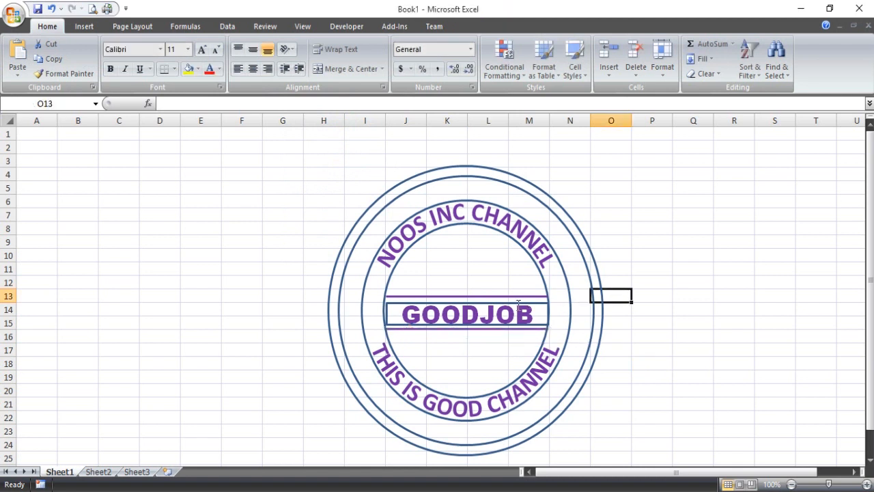
Step: Remove the outline of the rectangle holding GOODJOB
click(519, 306)
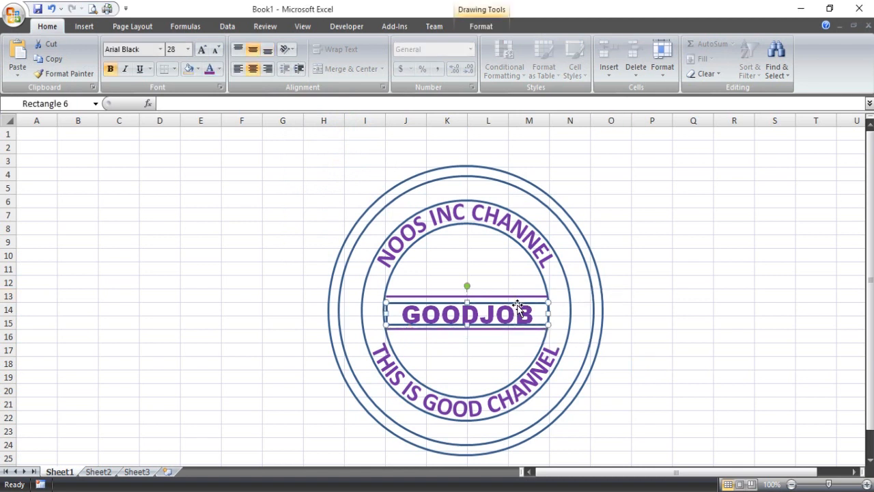
click(481, 26)
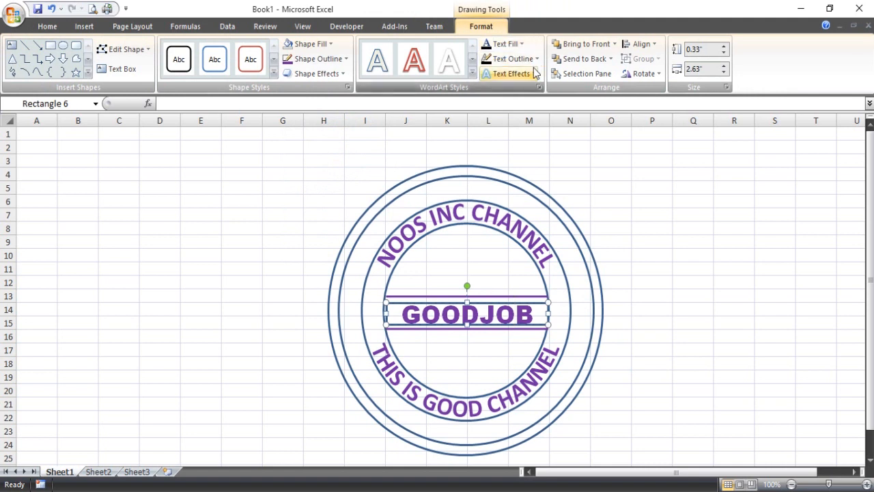
click(318, 60)
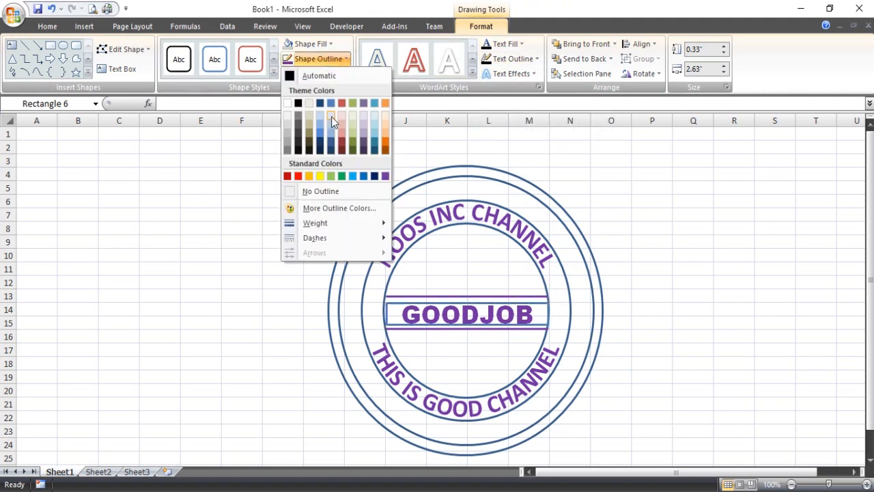
click(360, 194)
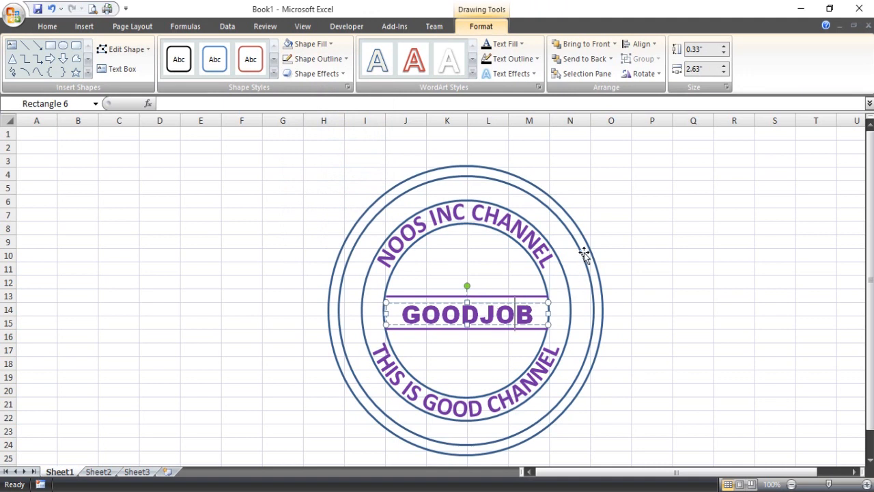
Step: Nudge the GOODJOB text rectangle slightly up and to the left to centre it between the two purple lines
click(507, 305)
key(Up)
key(Left)
key(Left)
key(Up)
click(618, 280)
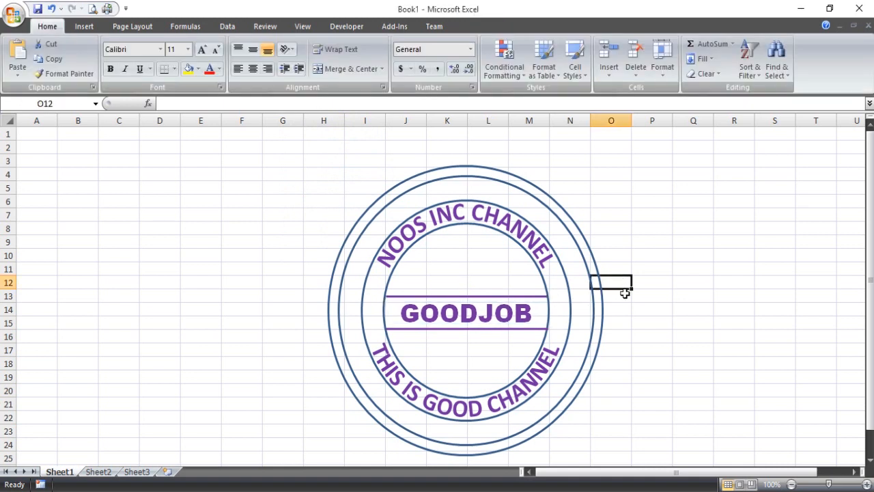
Step: Remove the outlines of the two outermost circles that carry the curved texts
click(580, 248)
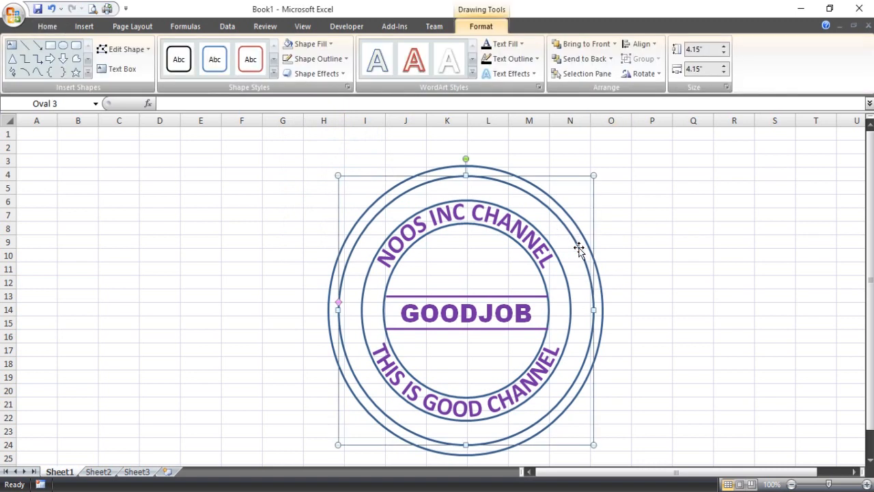
click(534, 59)
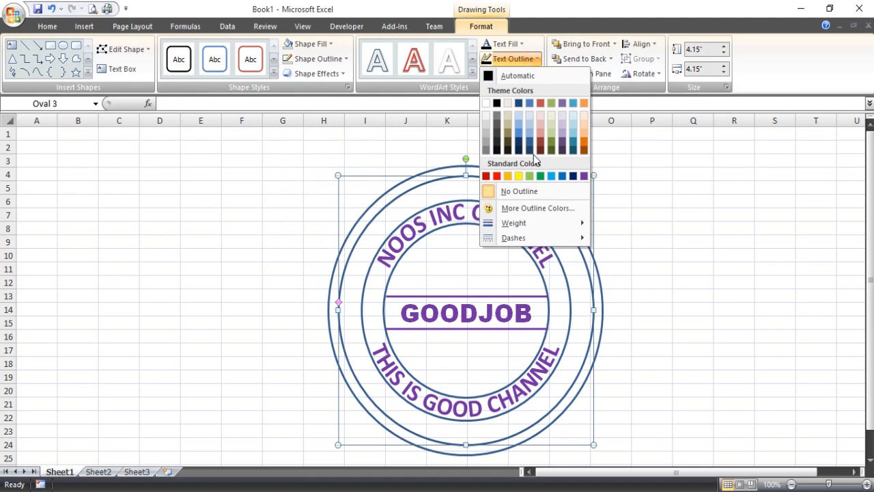
click(305, 60)
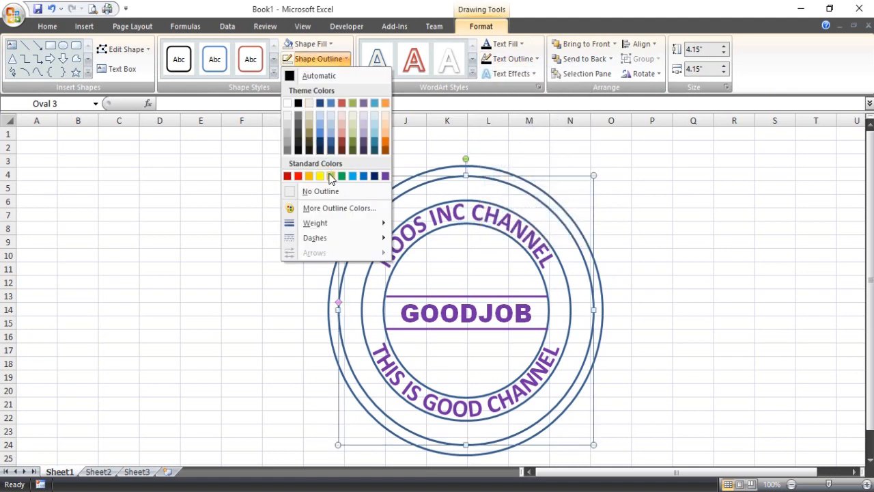
click(320, 191)
click(555, 200)
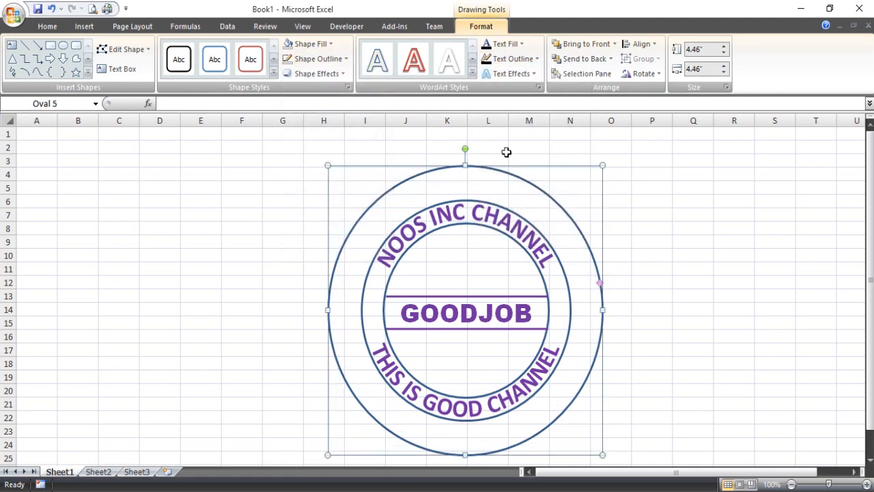
click(318, 58)
click(390, 191)
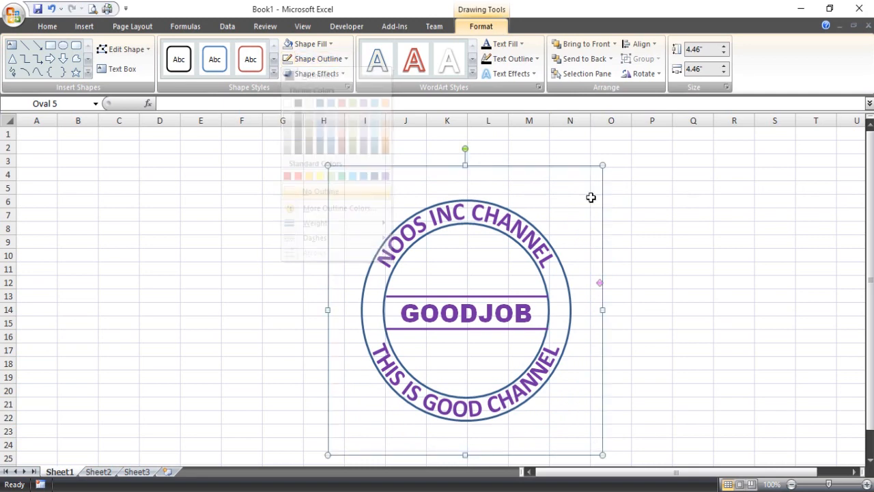
click(671, 204)
Step: Set the outline colour of the two remaining inner circles to the standard purple
click(572, 313)
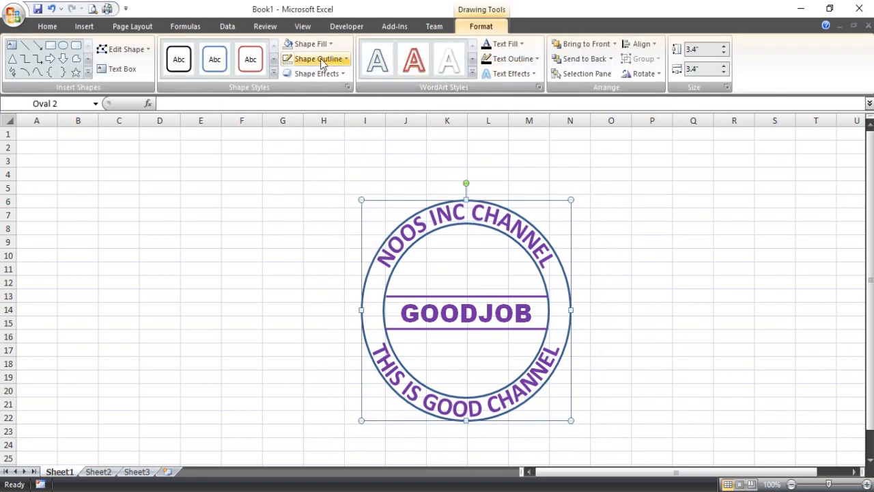
click(332, 60)
click(384, 176)
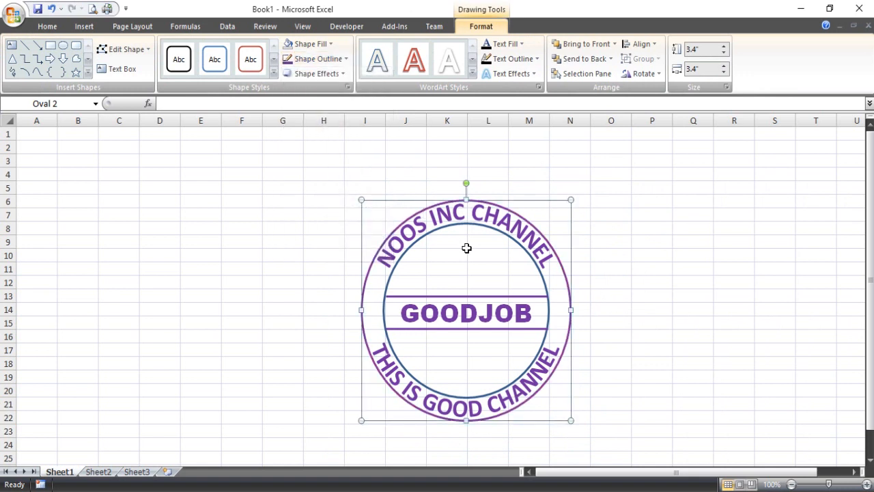
click(469, 225)
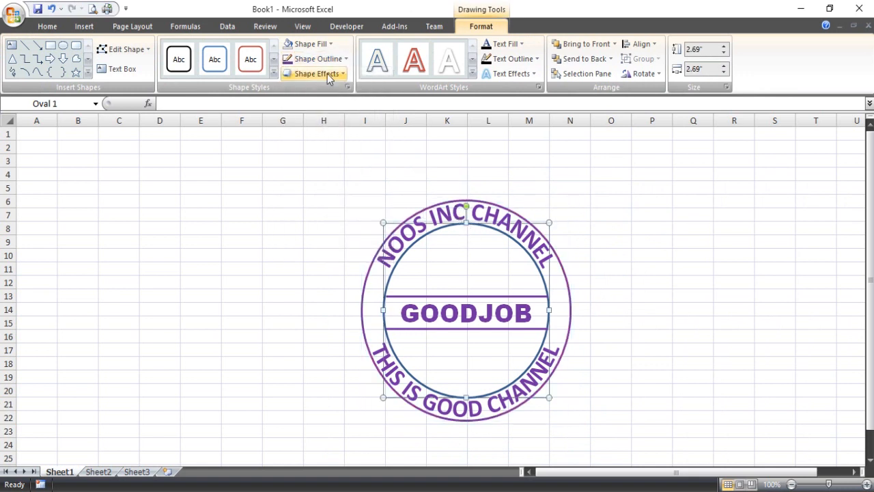
click(303, 59)
click(745, 294)
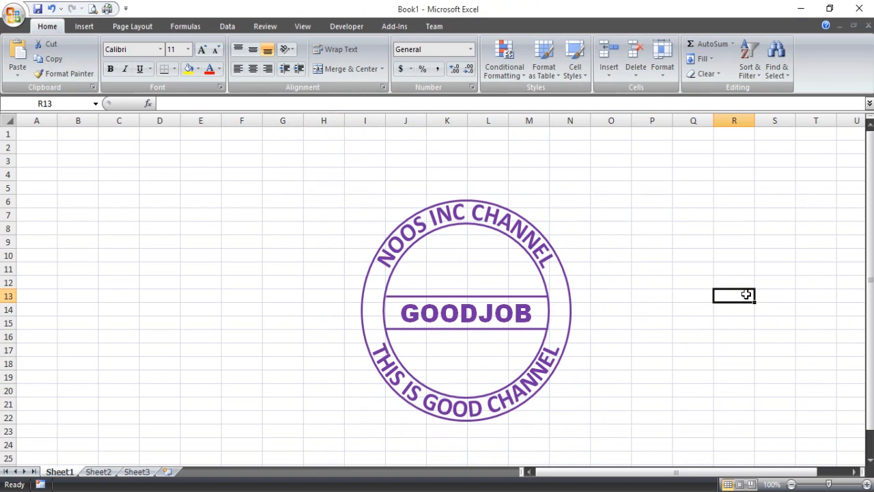
Step: Enter the label "Text Above" in cell A3 and "Text Center" in cell A4
click(40, 163)
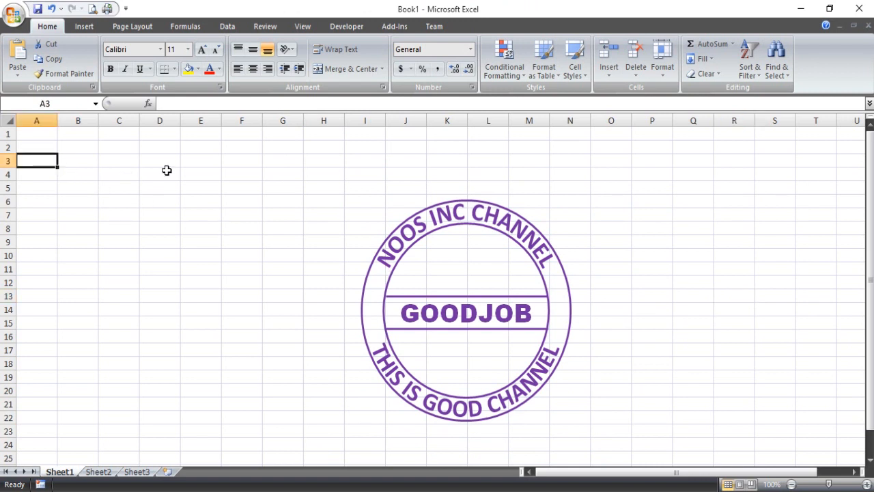
text(tE)
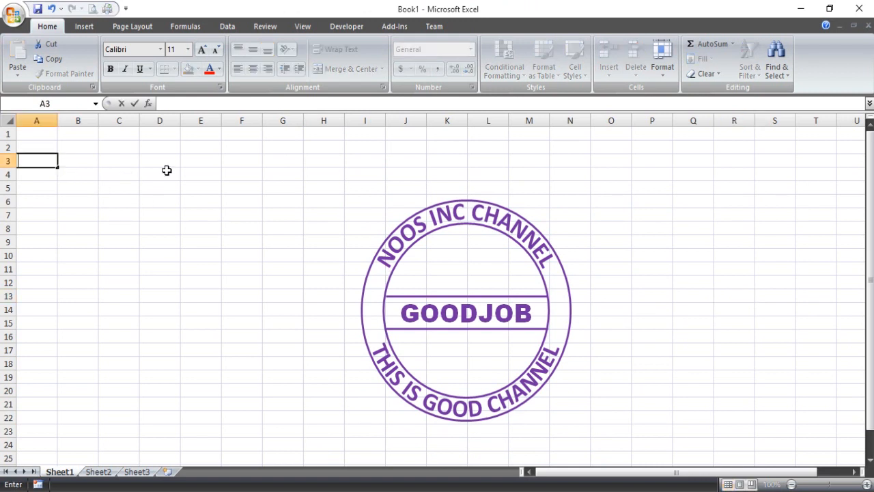
text(Teks Above)
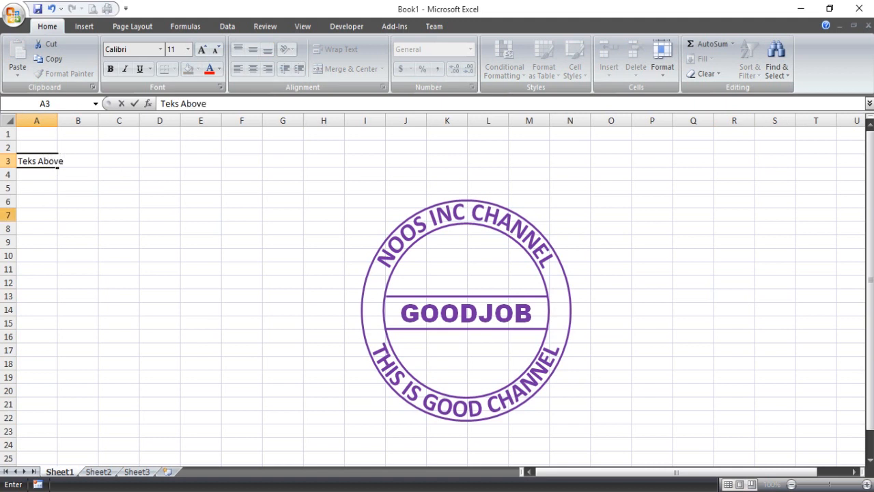
click(41, 174)
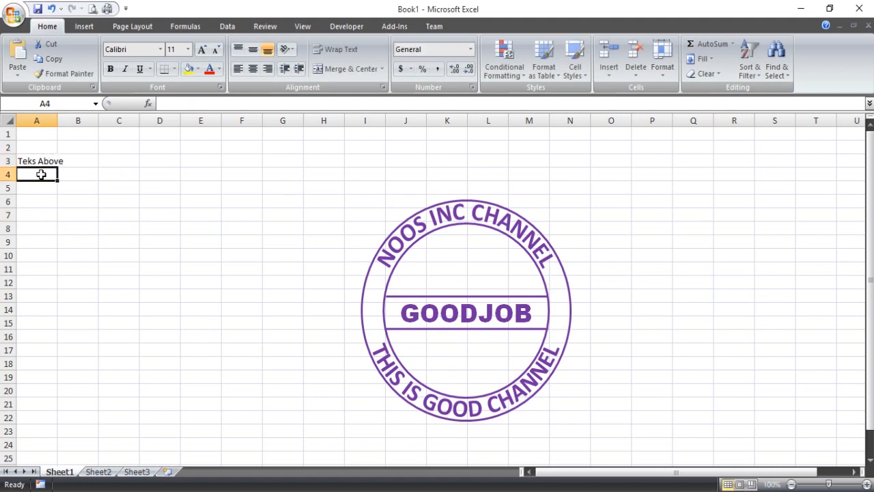
text(Tex)
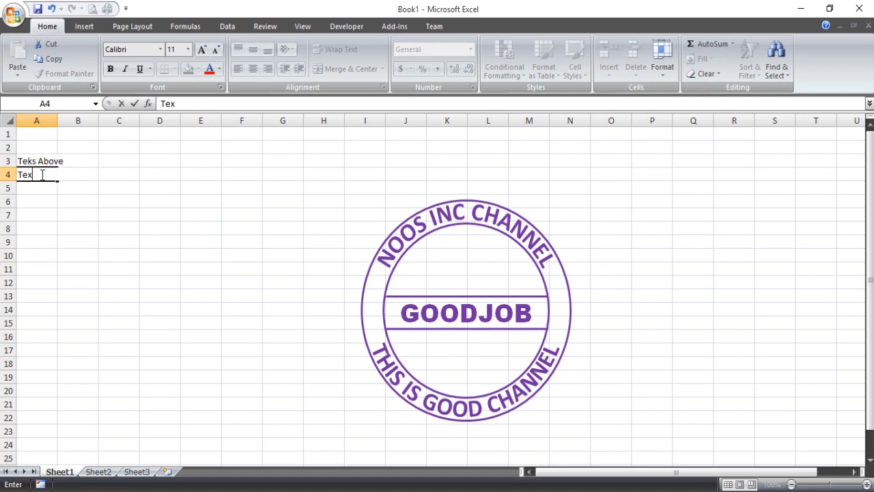
text(t Center)
click(20, 160)
double_click(33, 161)
key(BackSpace)
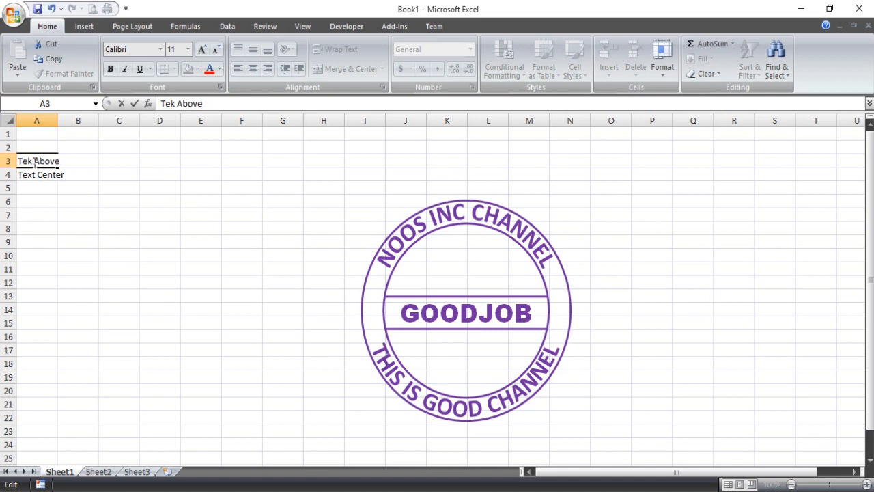
key(BackSpace)
text(xt)
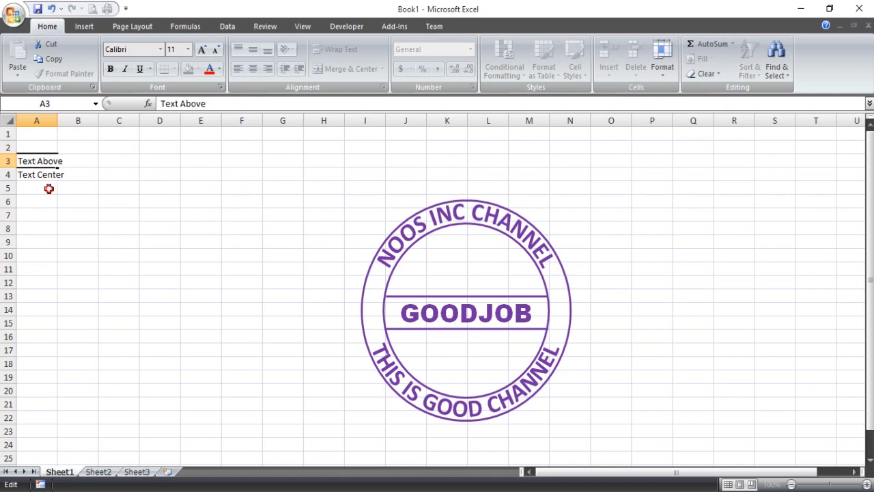
Step: Enter the label "Text Below" in cell A5
click(48, 185)
text(Text)
text( Ne)
key(BackSpace)
key(BackSpace)
text(e)
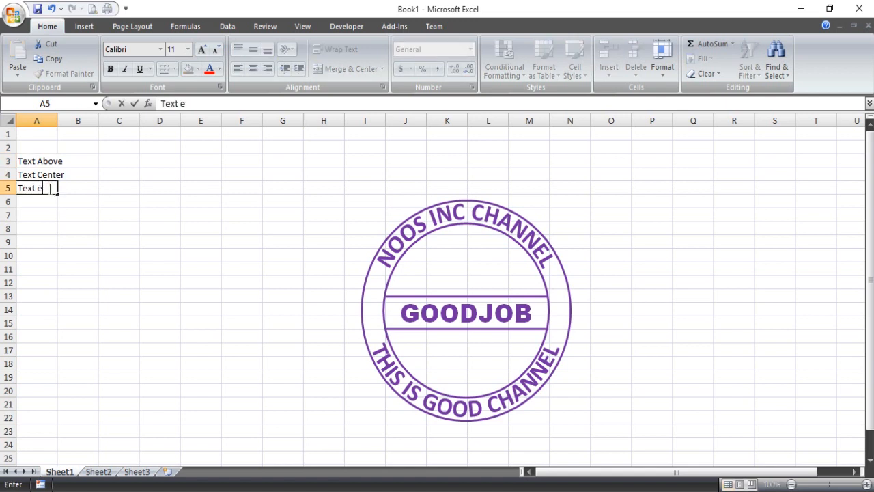
key(BackSpace)
key(BackSpace)
text(V)
key(BackSpace)
text(Below)
key(Tab)
key(Up)
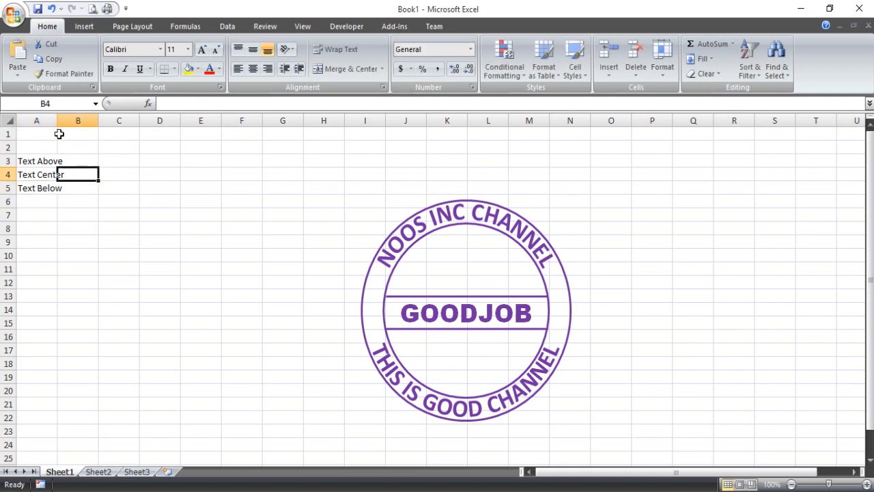
Step: Widen column A to fit the labels, narrow column B, and enter a colon in each of cells B3 to B5
drag(58, 120, 90, 120)
click(82, 160)
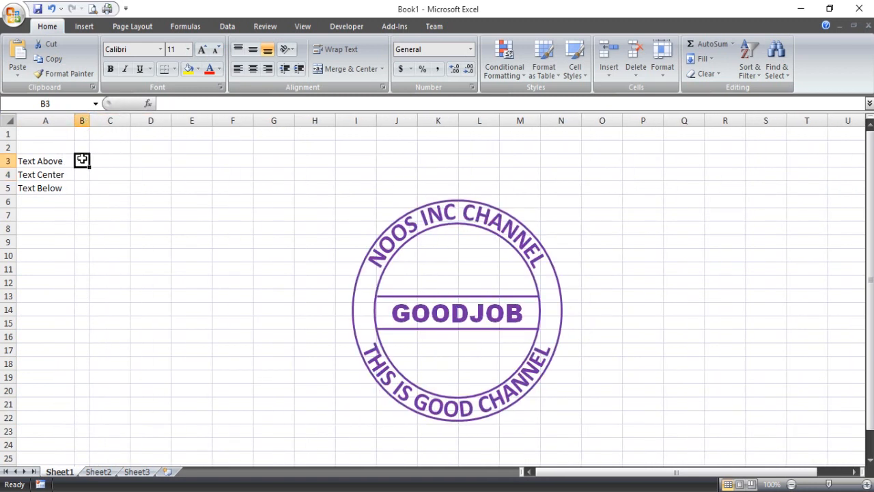
text(:)
key(Return)
text(:)
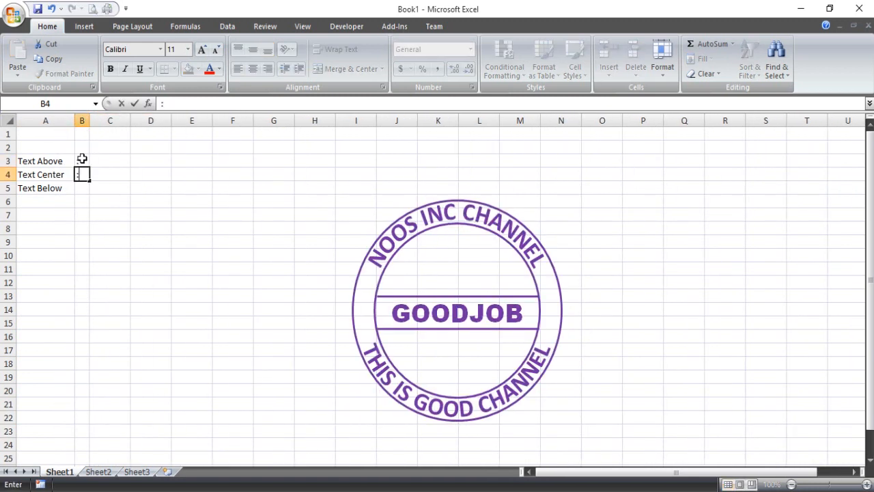
key(Return)
text(:)
click(81, 159)
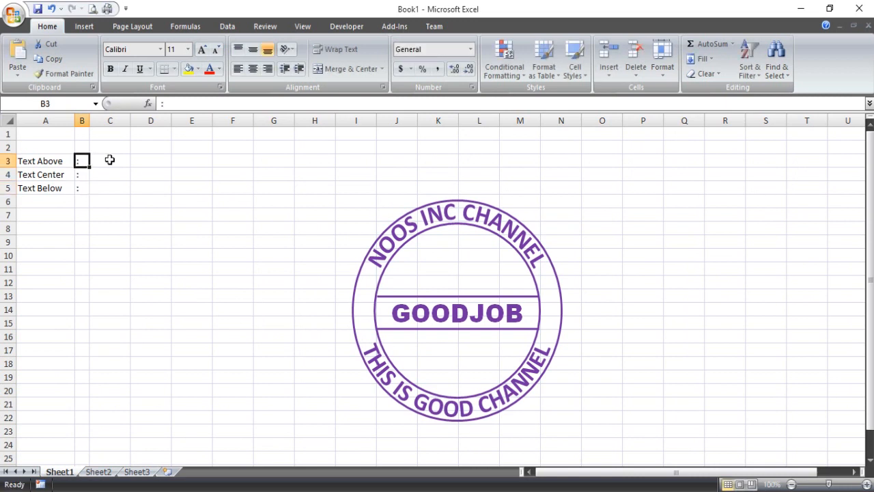
Step: Enter NOOS INC CHANNEL in C3, GOODJOB in C4 and THIS IS GOOD CHANNEL in C5
click(109, 159)
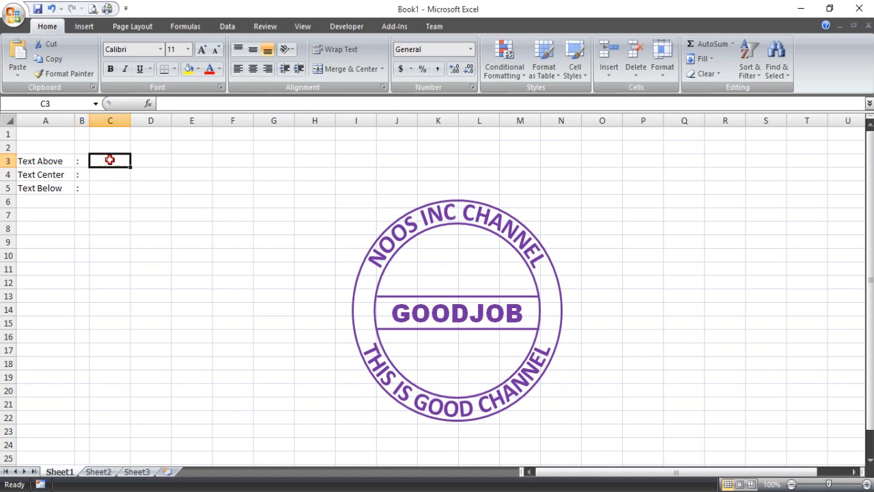
text(NOOS)
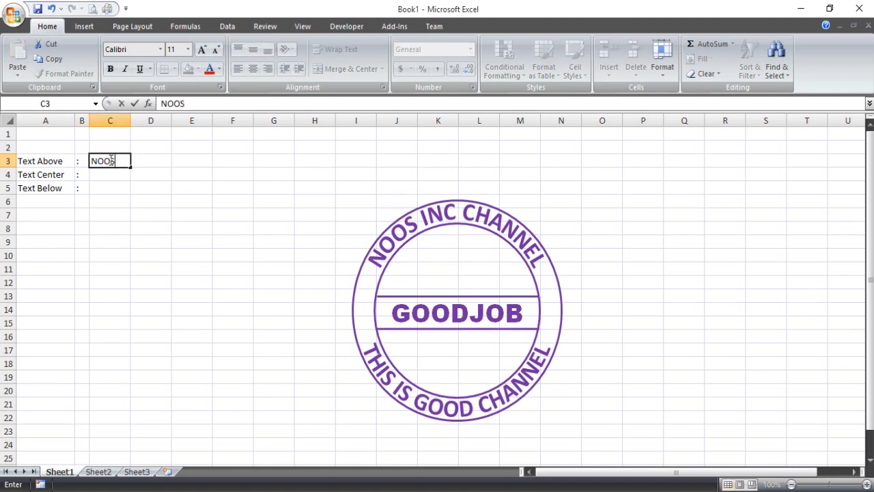
text( INC CHANNEL)
key(Tab)
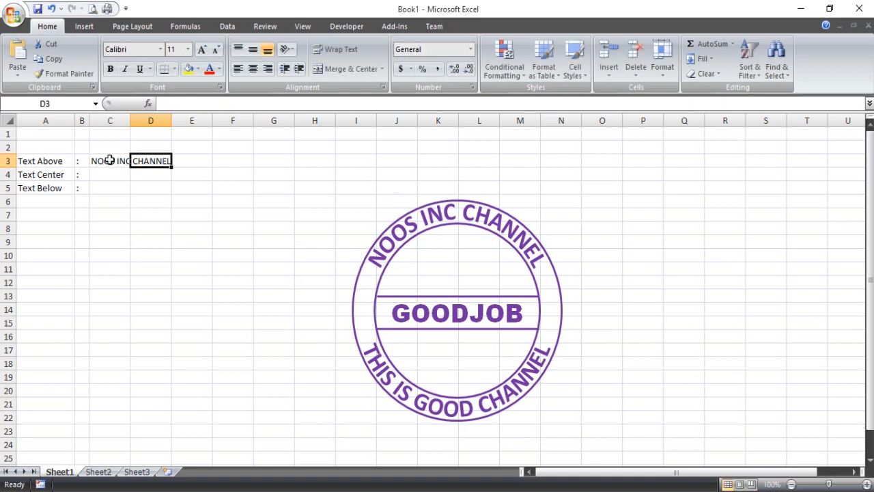
click(113, 172)
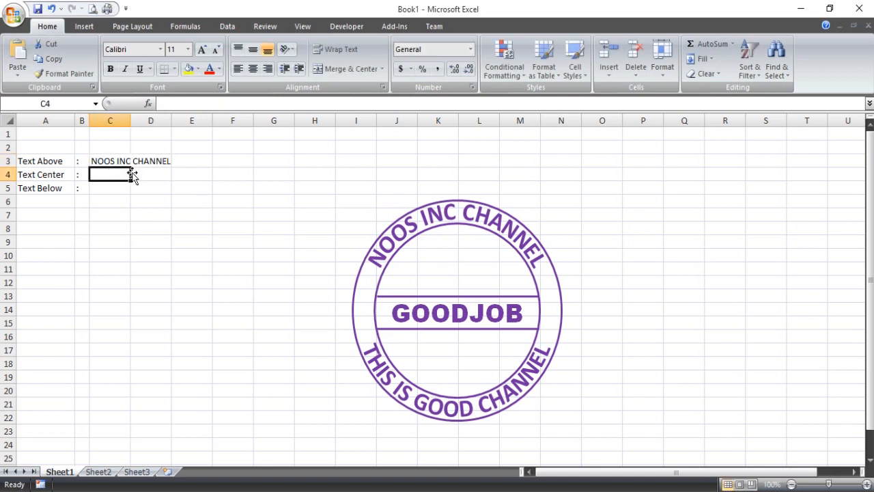
text(GOODJOB)
click(113, 189)
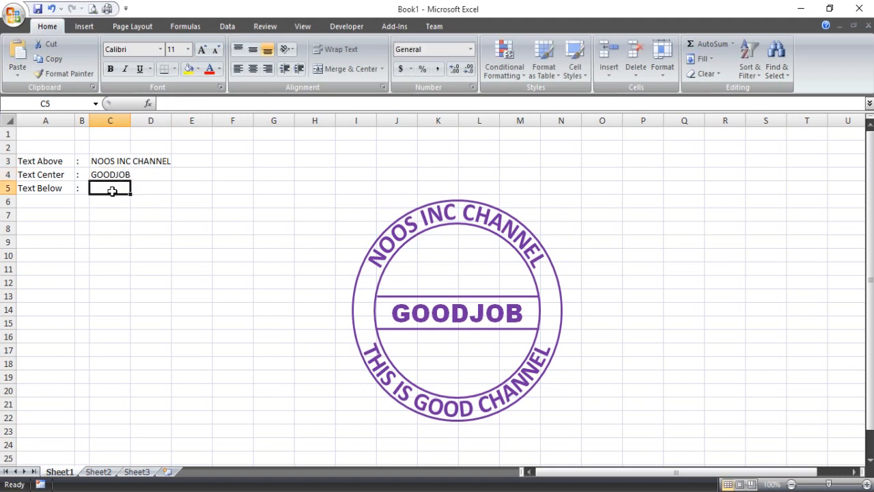
text(THIS I)
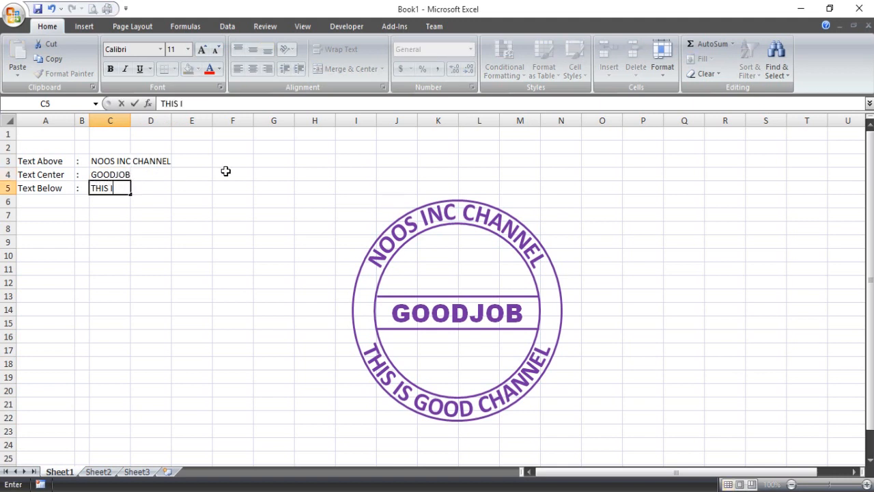
text(S GOOD CHANNEL)
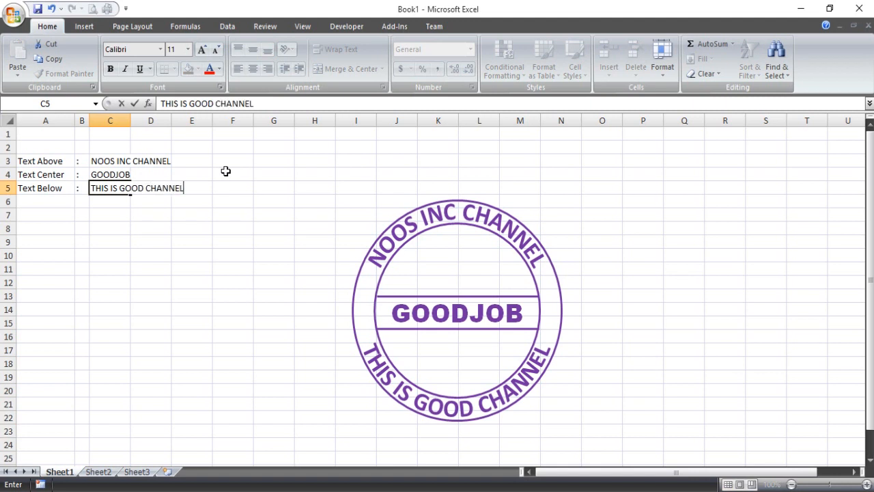
click(258, 239)
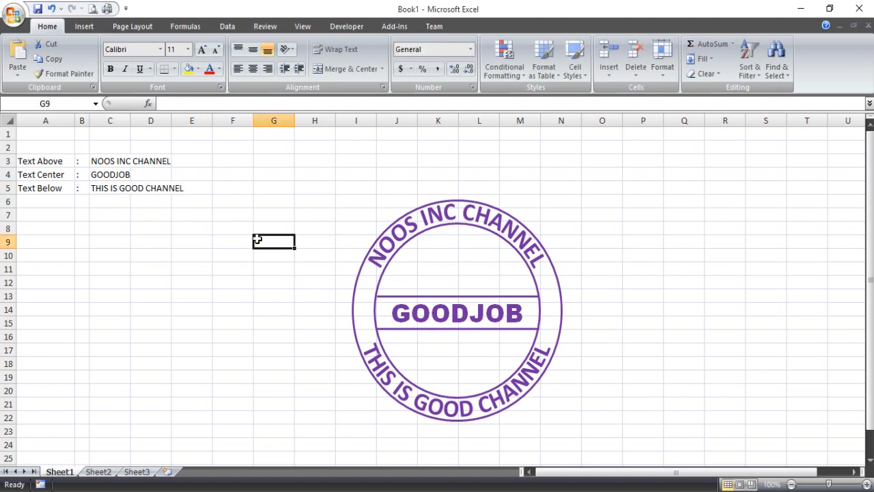
Step: Replace the stamp's upper curved text with a link to cell C3 using the formula =$C$3
click(398, 232)
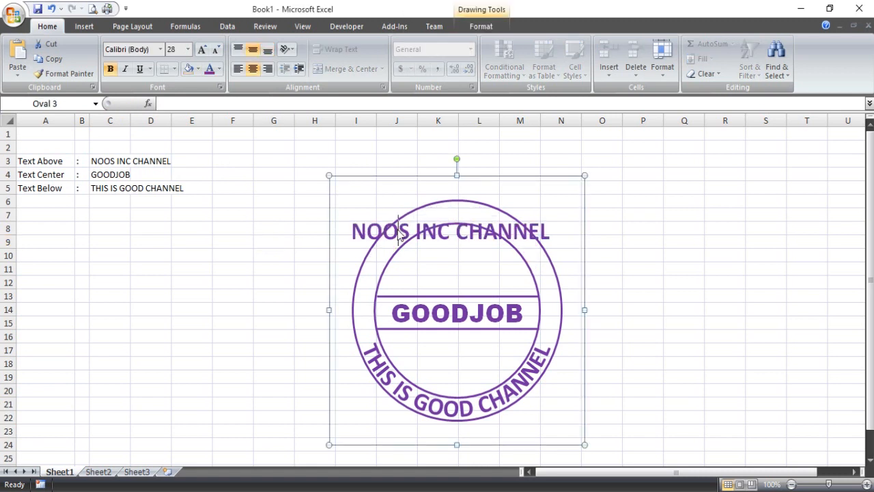
triple_click(422, 228)
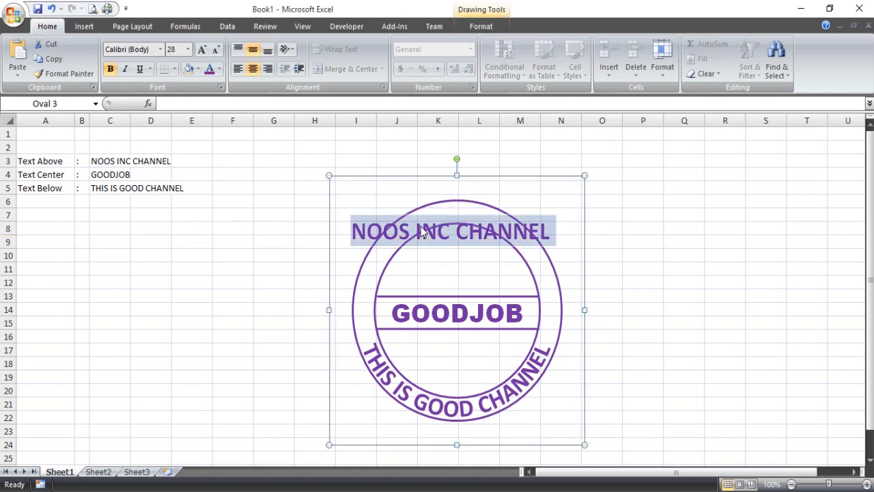
key(Delete)
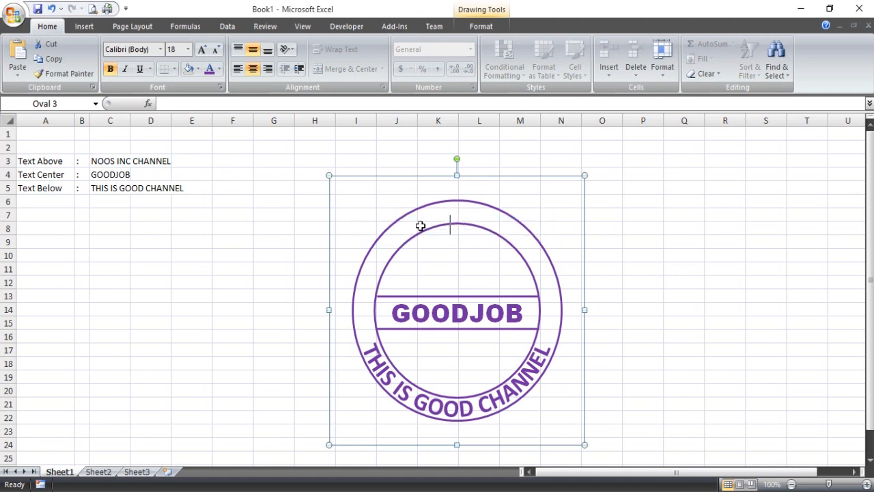
click(251, 103)
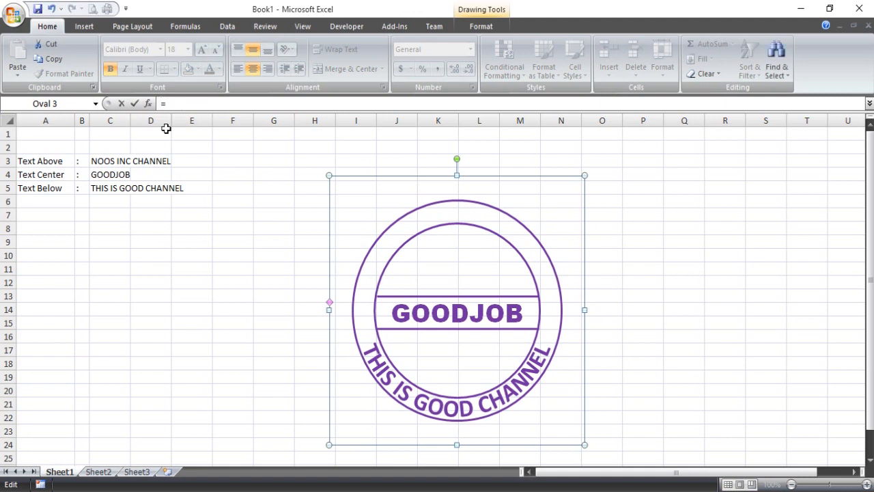
click(114, 161)
key(Return)
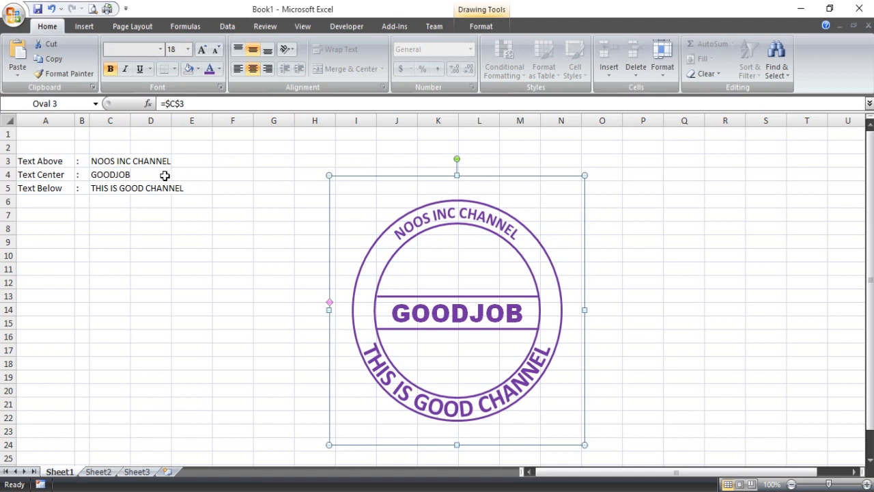
Step: Replace the stamp's central GOODJOB text with a link to cell C4 using the formula =$C$4
click(412, 310)
click(412, 311)
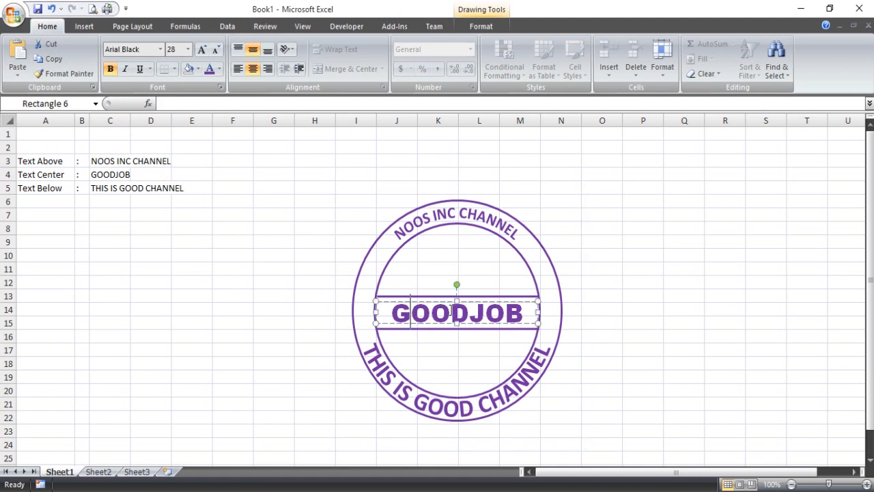
double_click(456, 311)
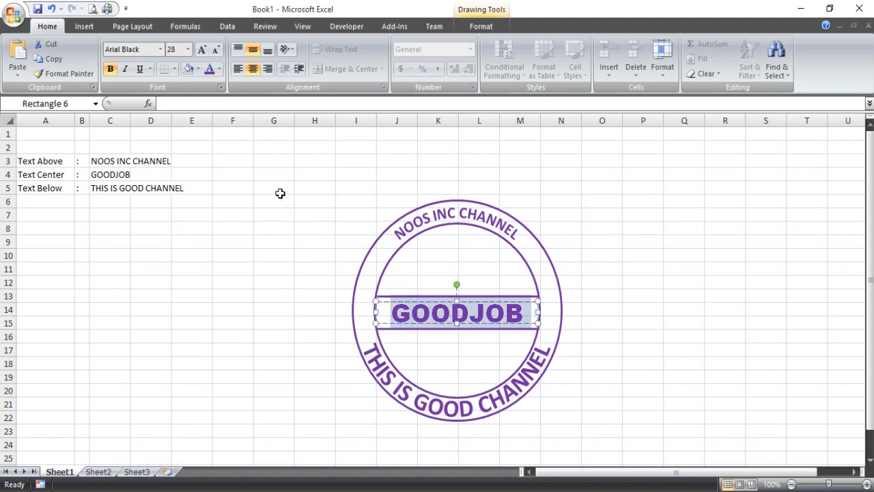
key(Delete)
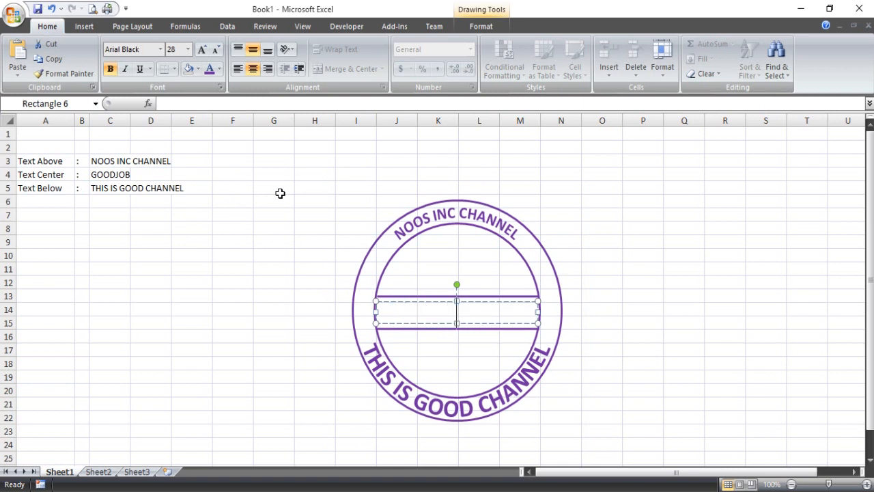
click(176, 103)
text(=)
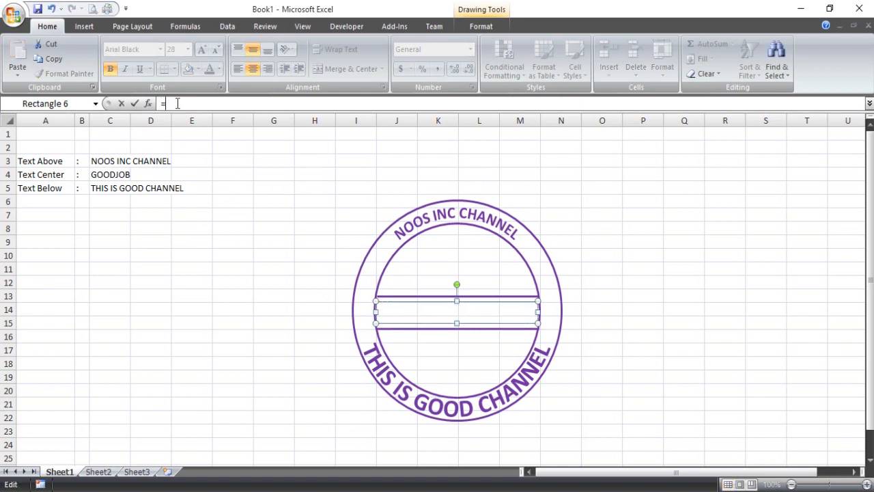
click(112, 174)
key(Return)
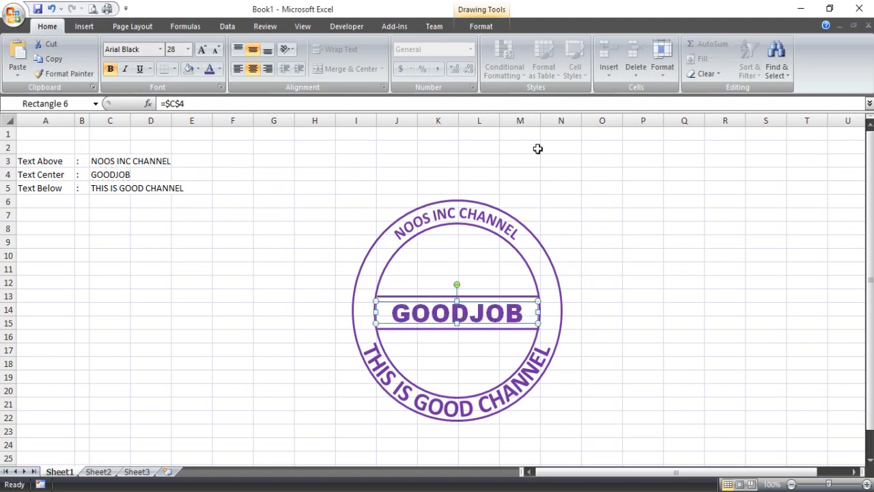
Step: Replace the stamp's lower curved text with a link to cell C5 using the formula =$C$5
click(116, 190)
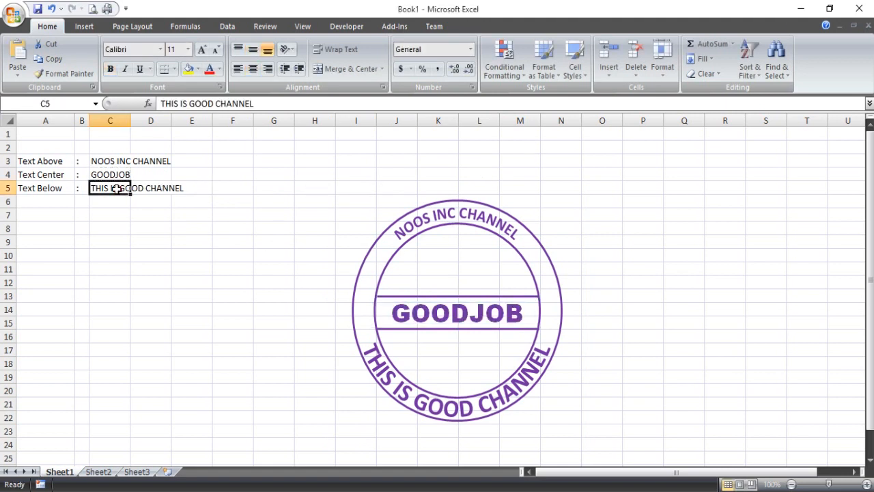
click(429, 396)
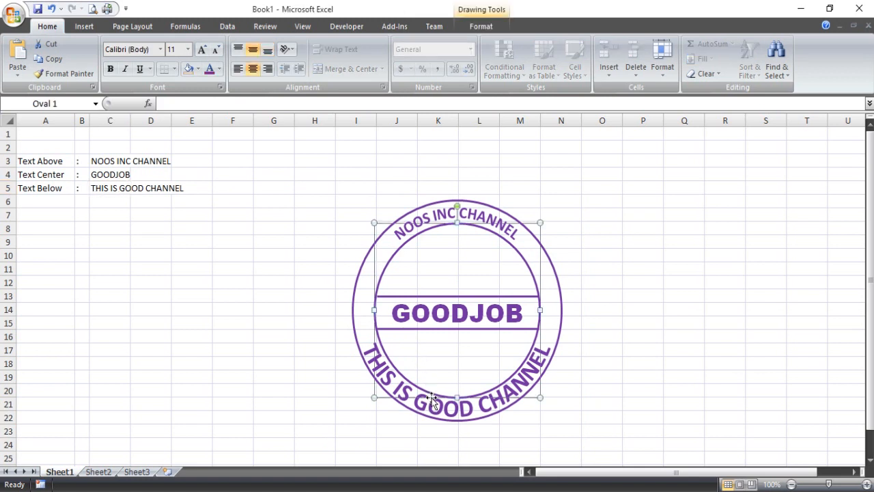
click(442, 419)
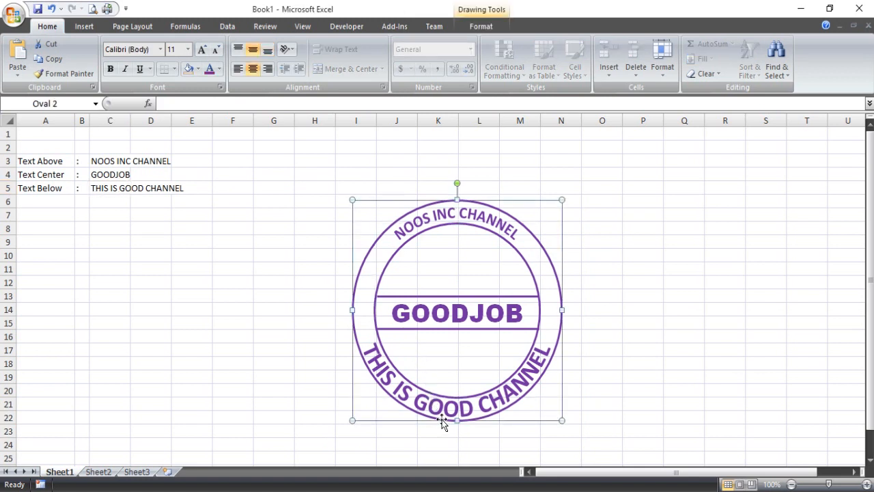
right_click(485, 421)
click(532, 290)
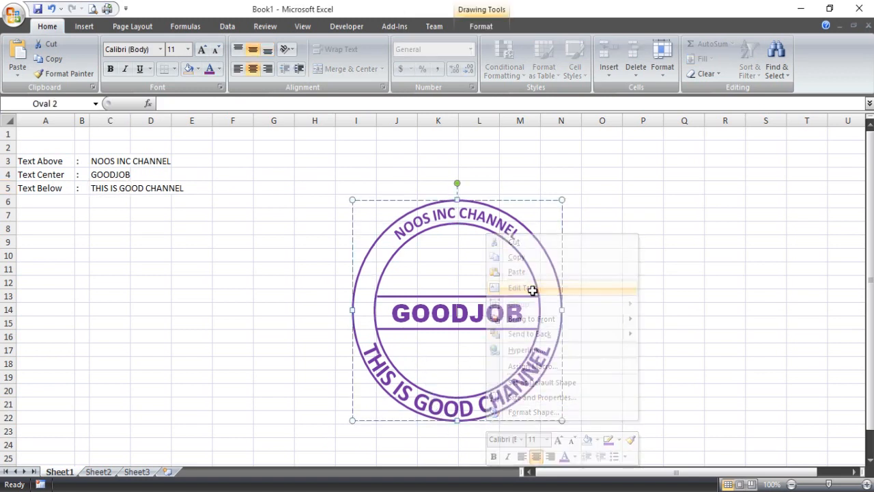
click(497, 400)
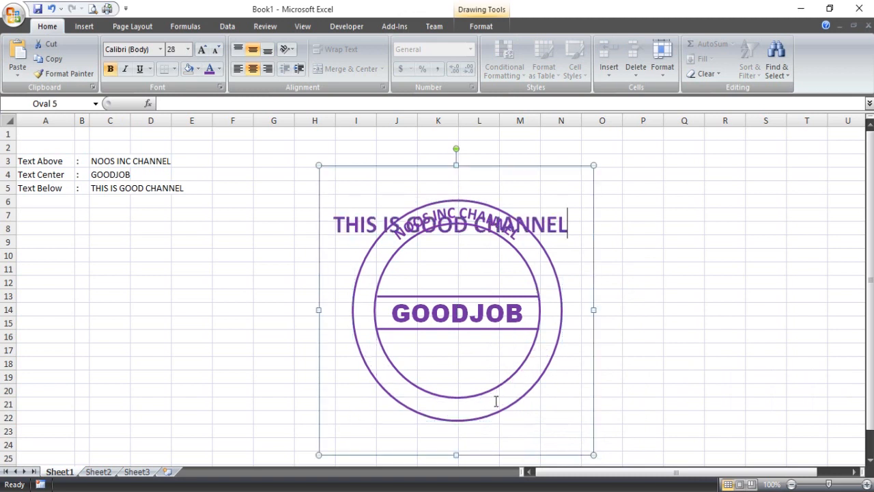
key(ctrl+a)
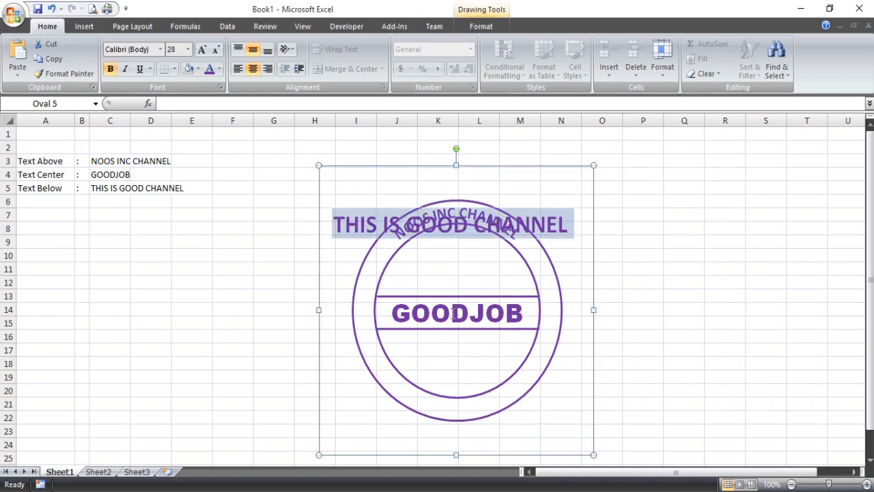
key(Delete)
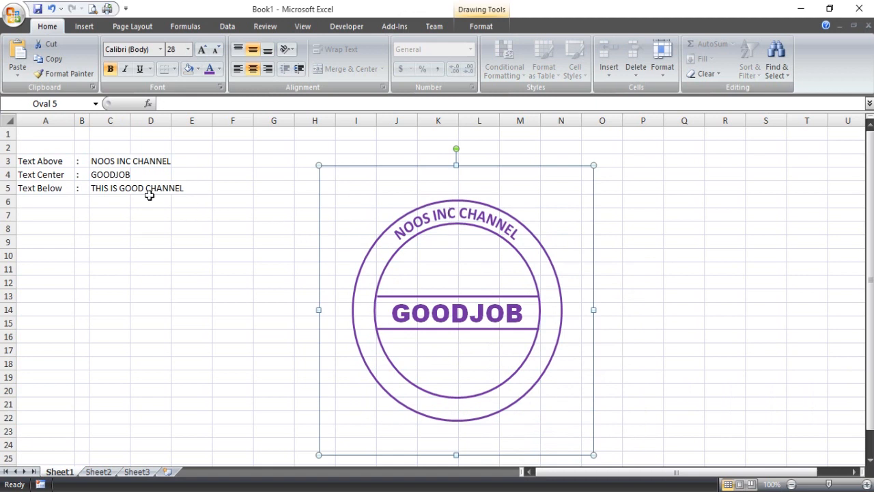
click(195, 103)
text(=)
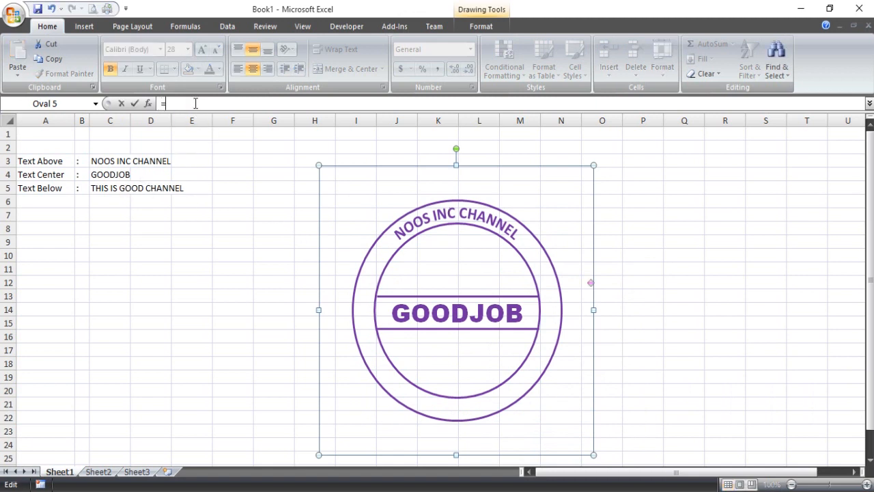
click(107, 190)
key(Return)
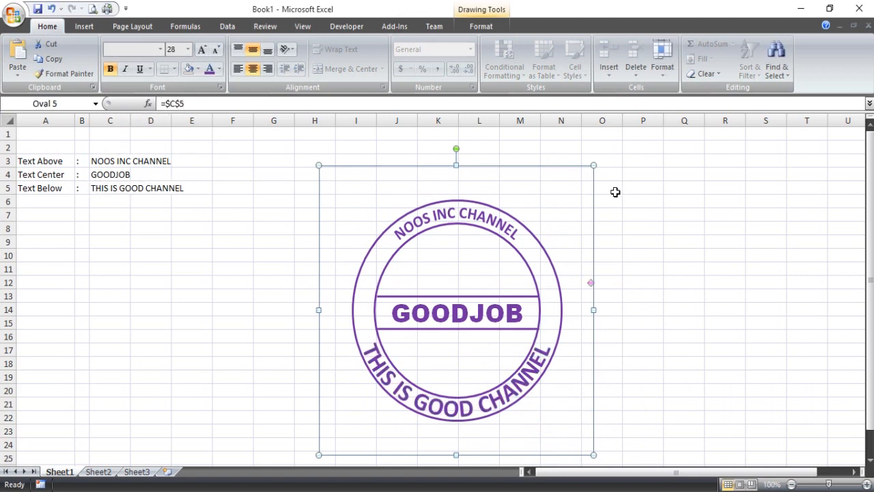
click(665, 205)
click(467, 222)
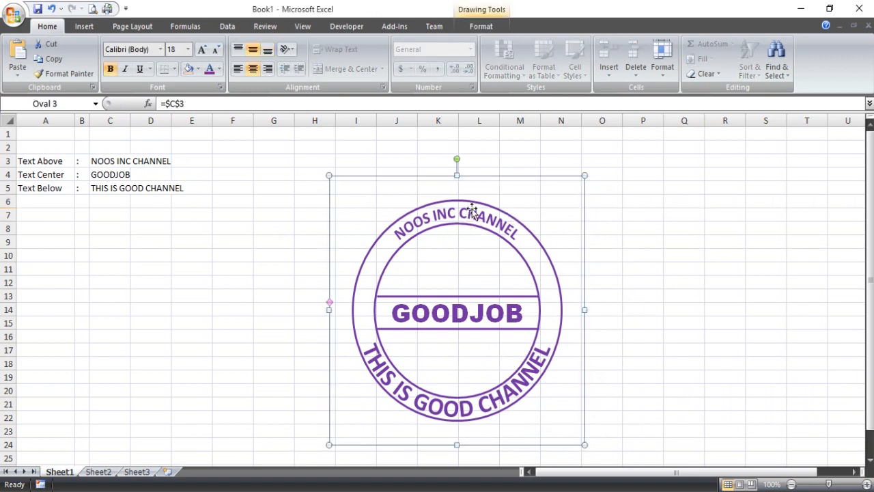
right_click(498, 176)
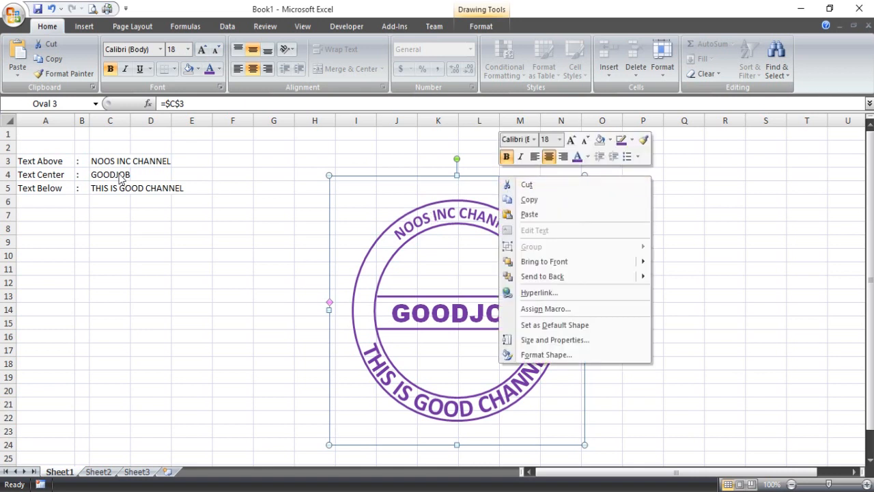
click(454, 215)
click(535, 172)
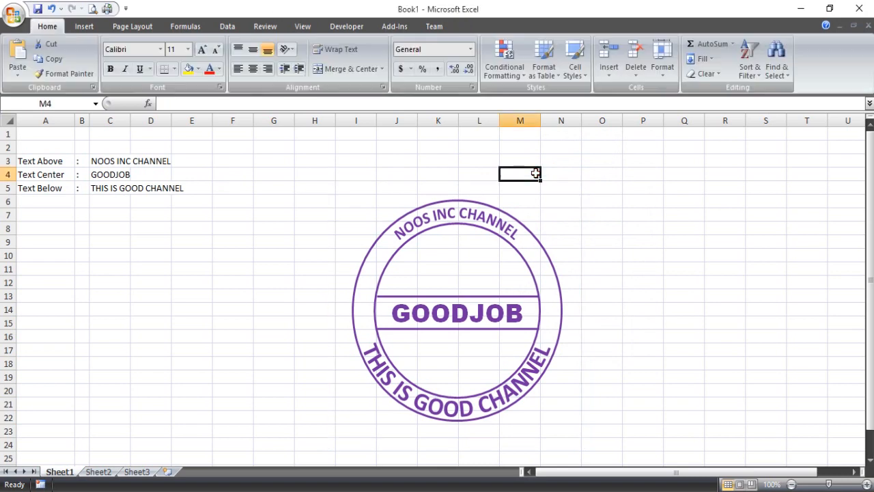
click(464, 192)
right_click(464, 209)
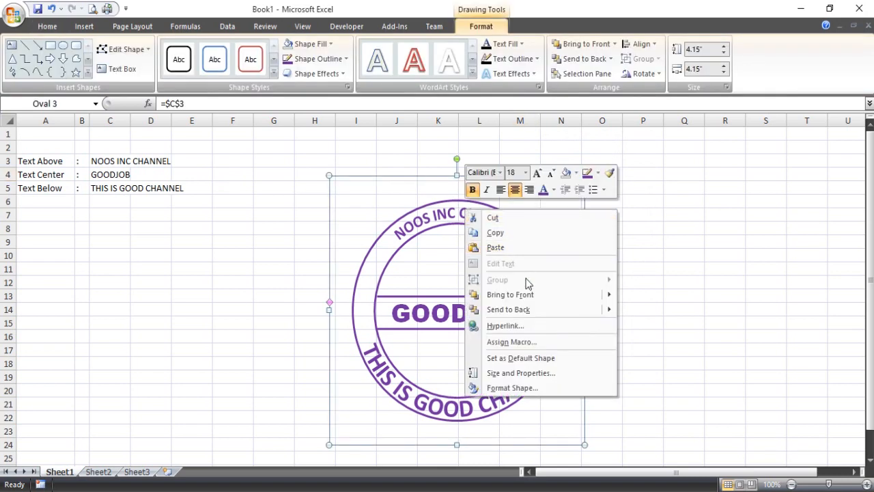
Step: Try larger font sizes on the stamp's upper curved text, including 32 and 30
click(426, 225)
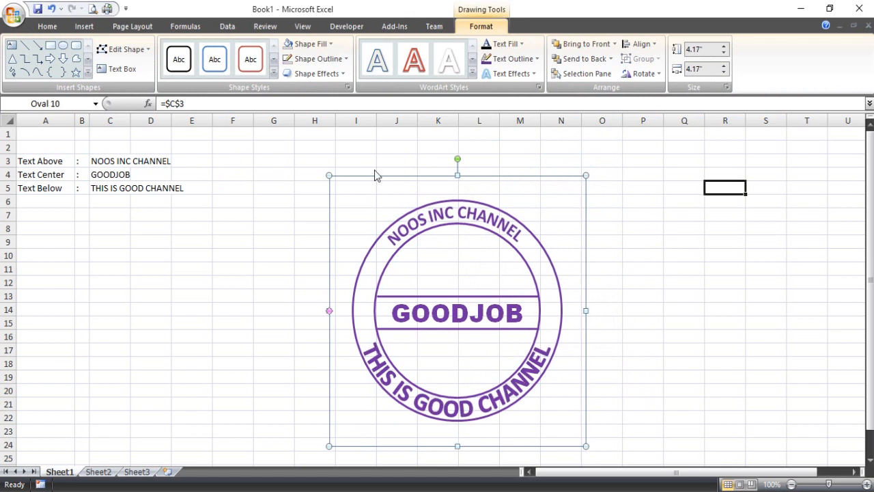
click(47, 26)
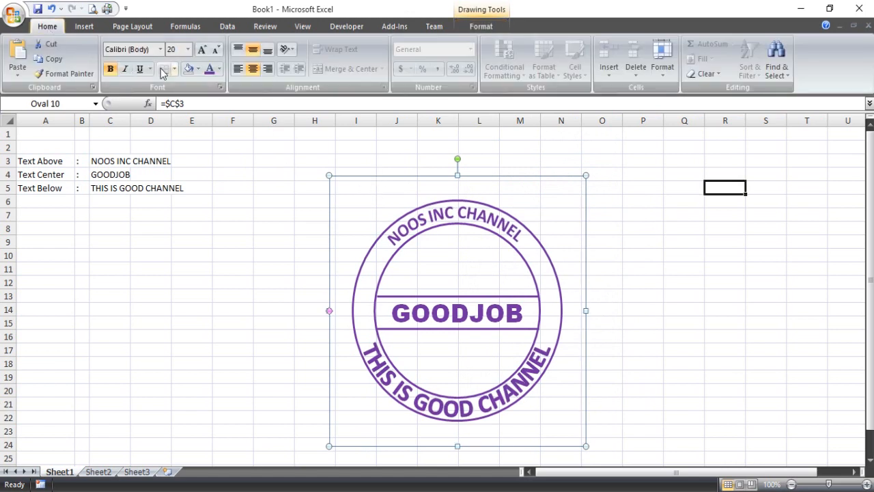
click(201, 50)
click(202, 50)
click(202, 50)
click(201, 50)
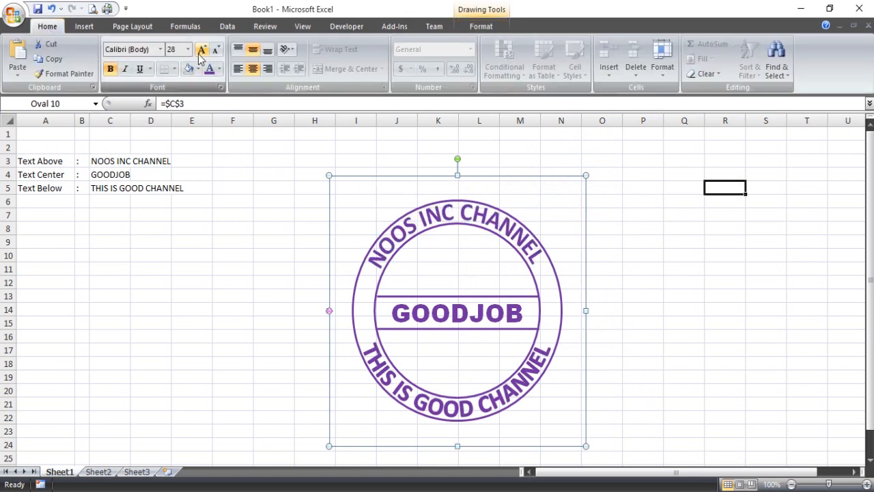
click(201, 50)
click(202, 49)
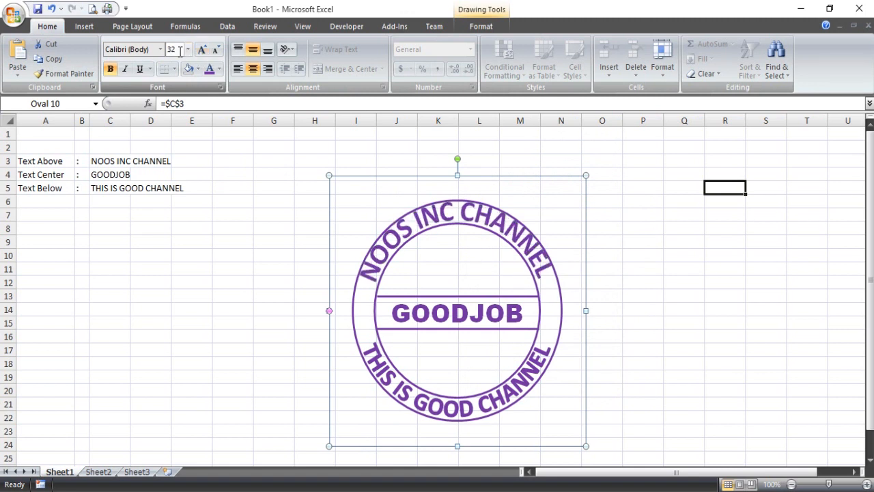
click(173, 49)
text(30)
key(Return)
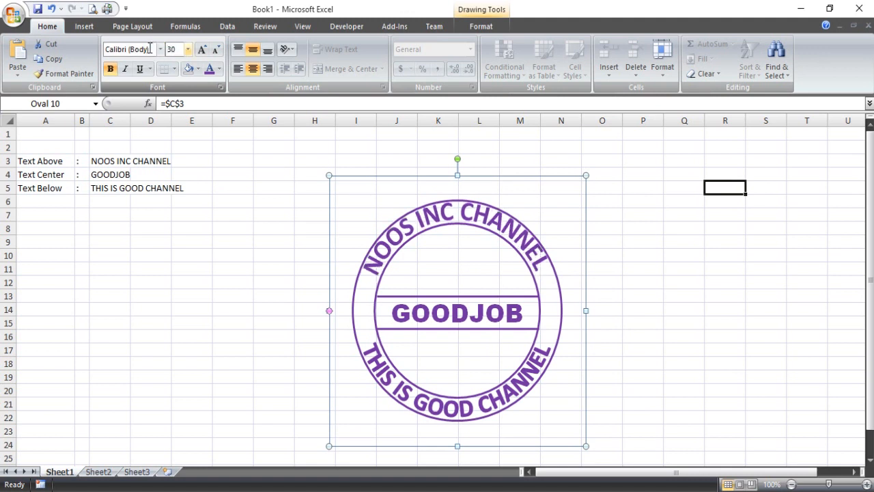
Step: Set the font size of the stamp's upper curved text to 28 and deselect the shape
click(172, 49)
text(28)
key(Return)
key(Escape)
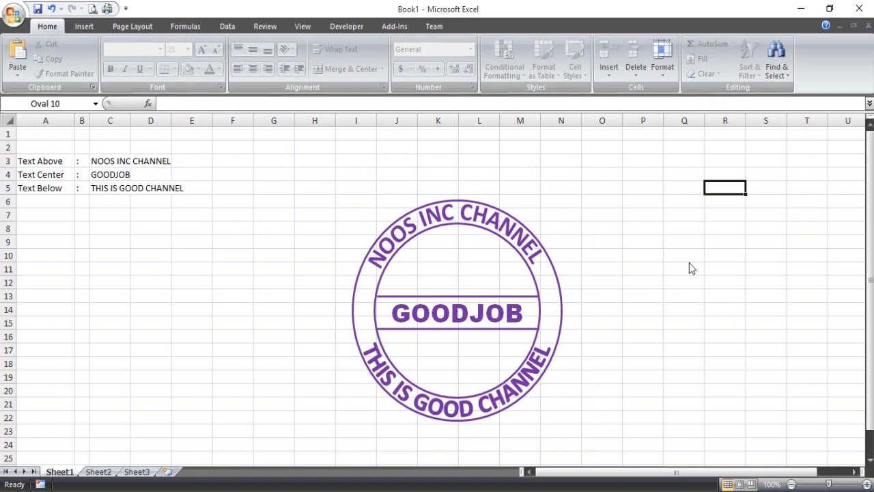
Step: Enable Select Objects mode, select all the stamp's shapes and group them into one object
click(777, 68)
click(803, 228)
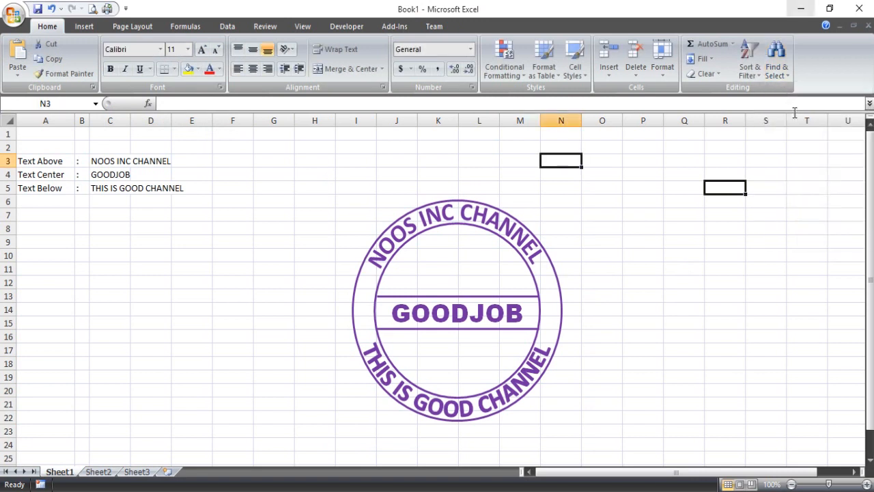
click(776, 69)
click(801, 227)
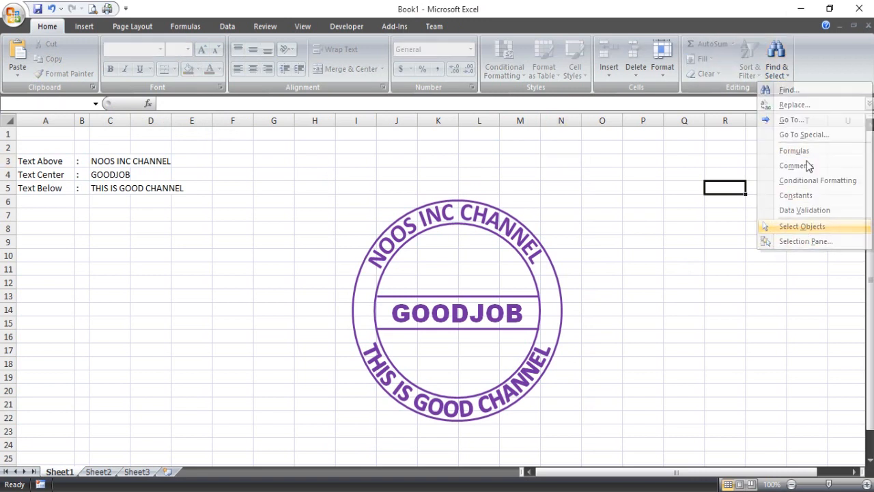
click(776, 68)
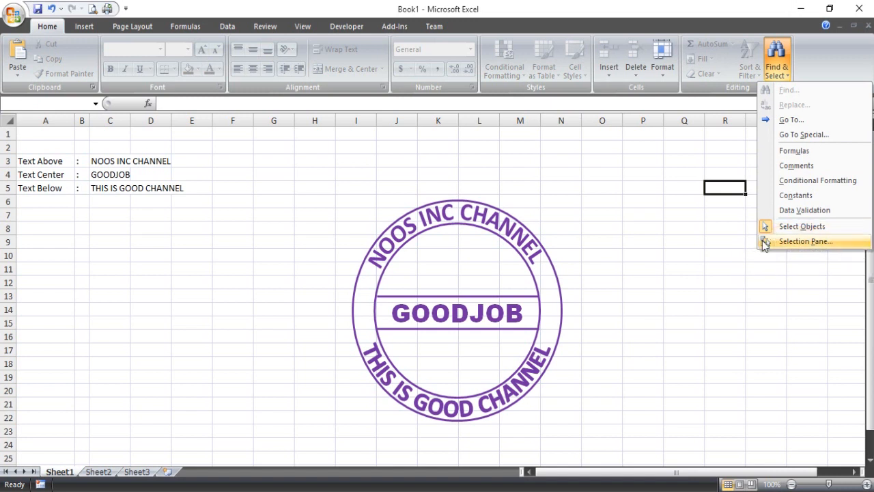
click(746, 423)
mouse_move(766, 457)
mouse_down()
mouse_move(366, 251)
mouse_move(198, 99)
mouse_up()
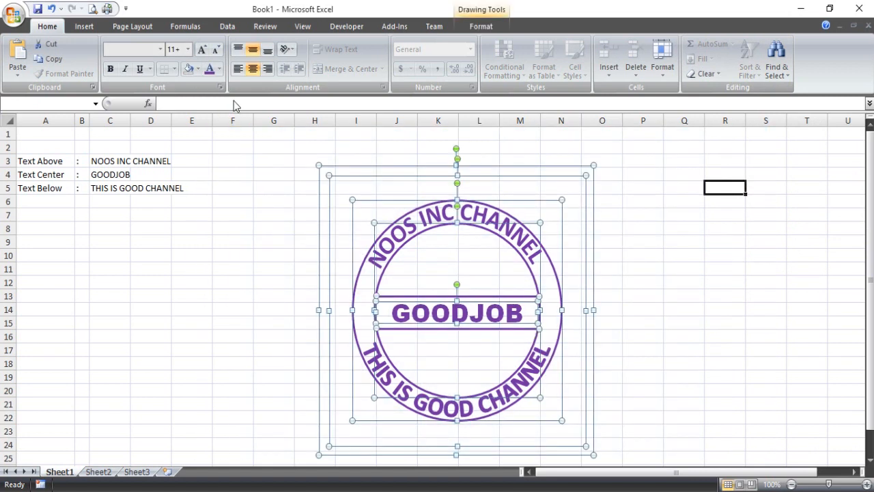
right_click(456, 202)
mouse_move(496, 255)
click(593, 256)
click(457, 202)
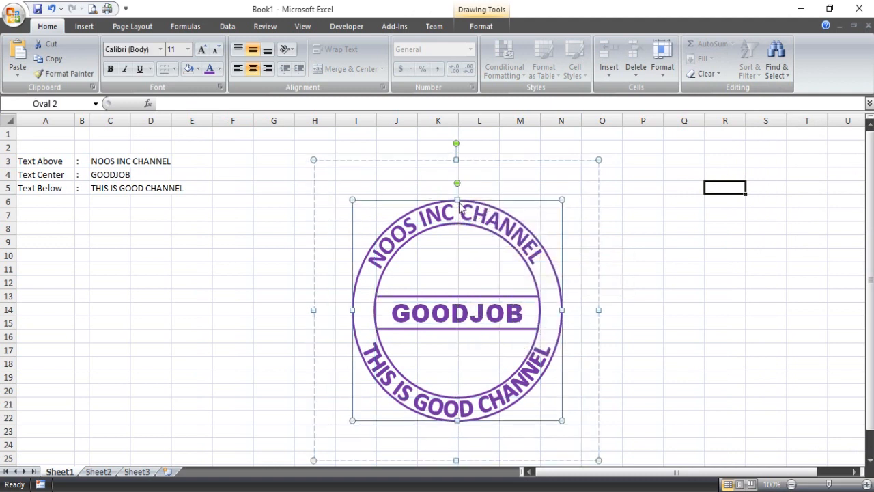
key(Escape)
Step: Turn off Select Objects mode and move the grouped stamp so its frame spans about columns I to O, rows 1 to 23
click(776, 67)
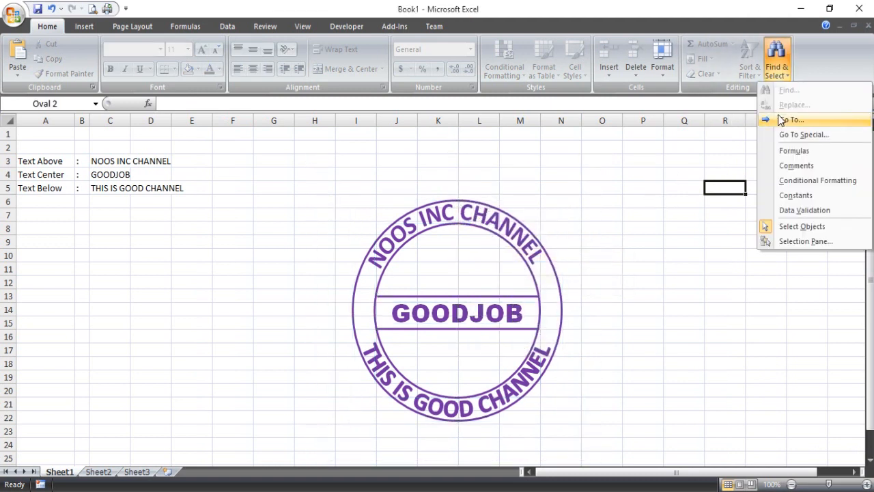
click(800, 226)
drag(492, 223, 527, 211)
click(640, 216)
drag(679, 203, 407, 200)
click(587, 204)
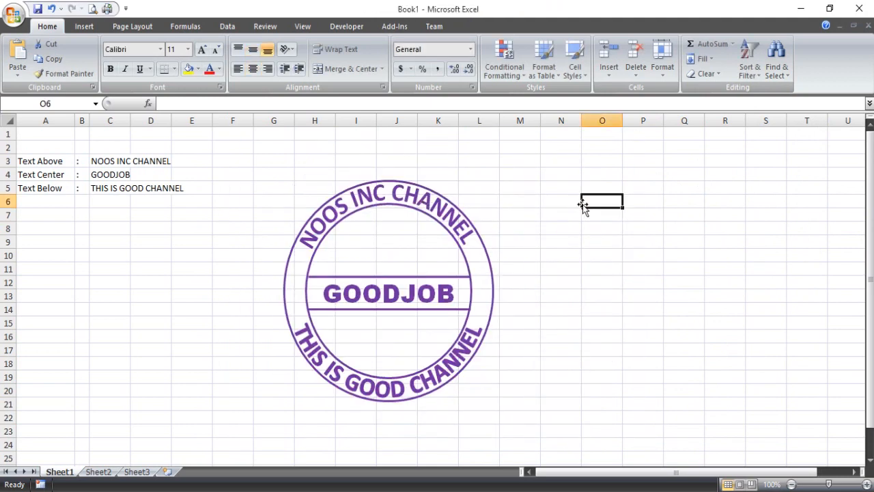
drag(447, 225, 543, 220)
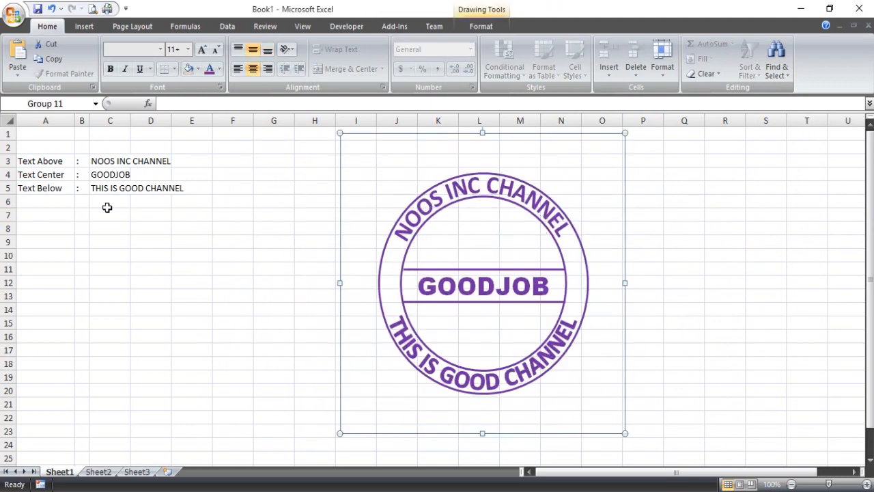
Step: Replace the Text Above entry in cell C3 with "NOSWARE.COM STAMP"
click(107, 160)
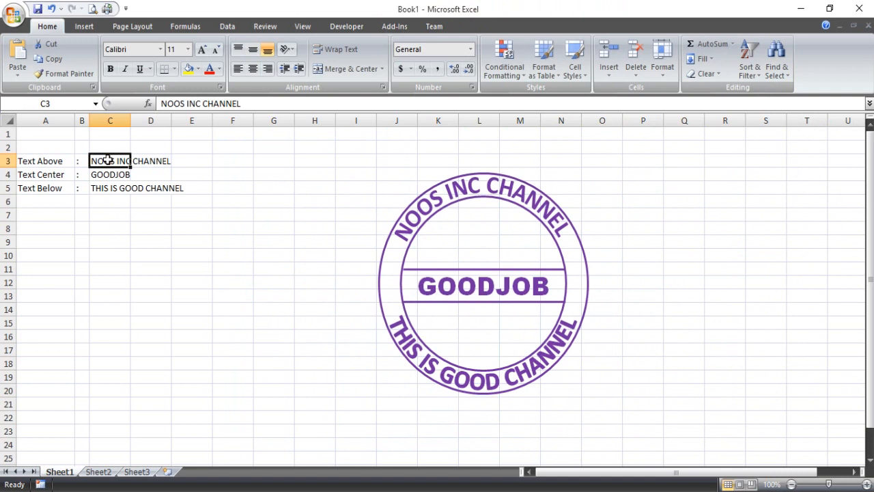
text(noo)
key(BackSpace)
key(BackSpace)
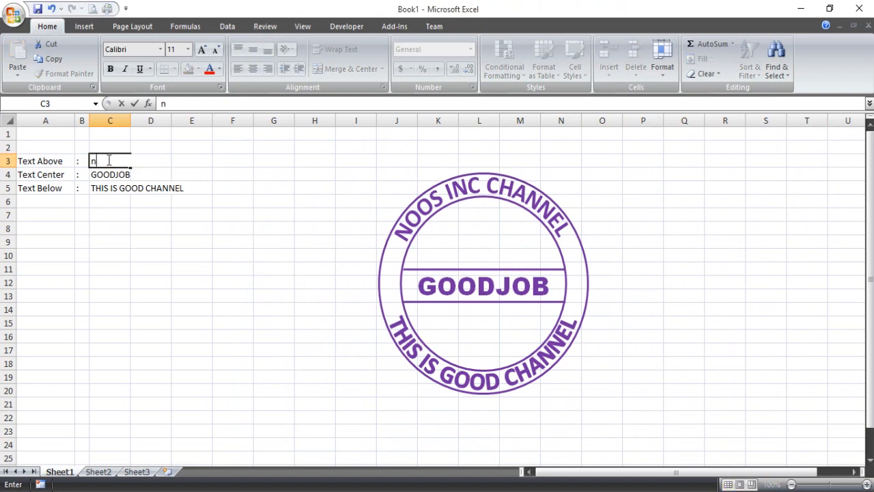
text(NOSWARE)
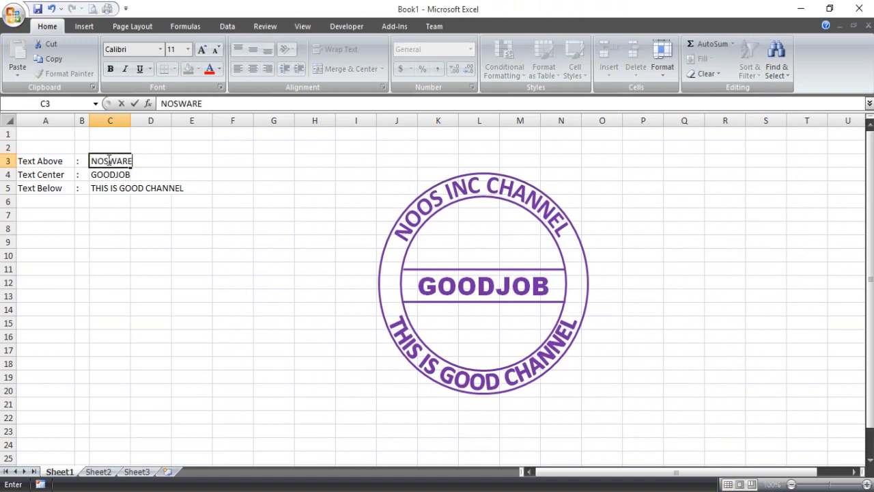
text(.COM STAMP)
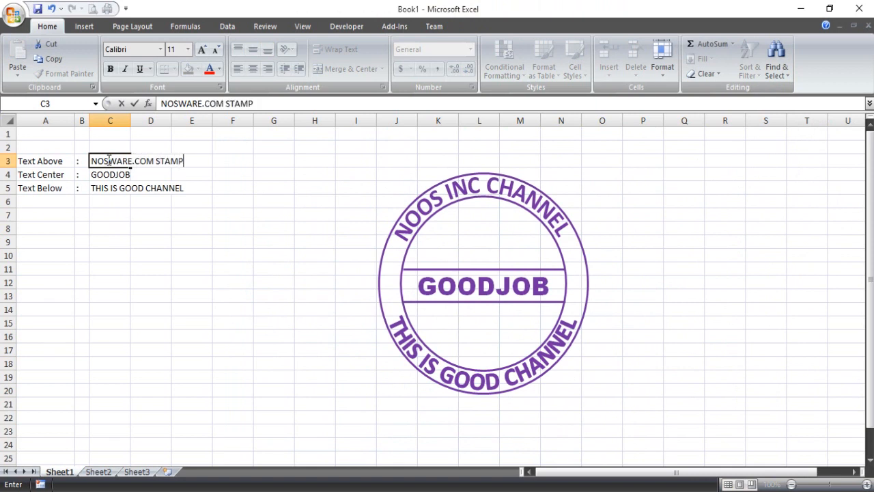
click(194, 253)
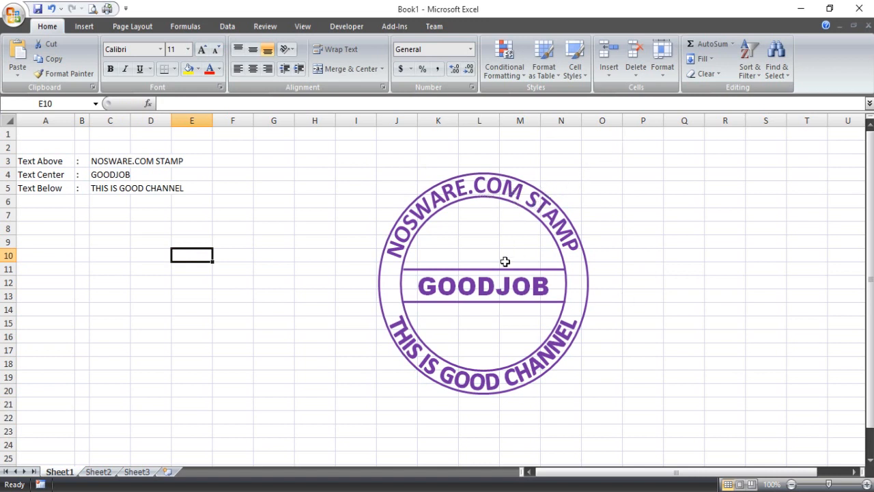
Step: Ungroup the stamp into its separate shapes and deselect them
click(506, 205)
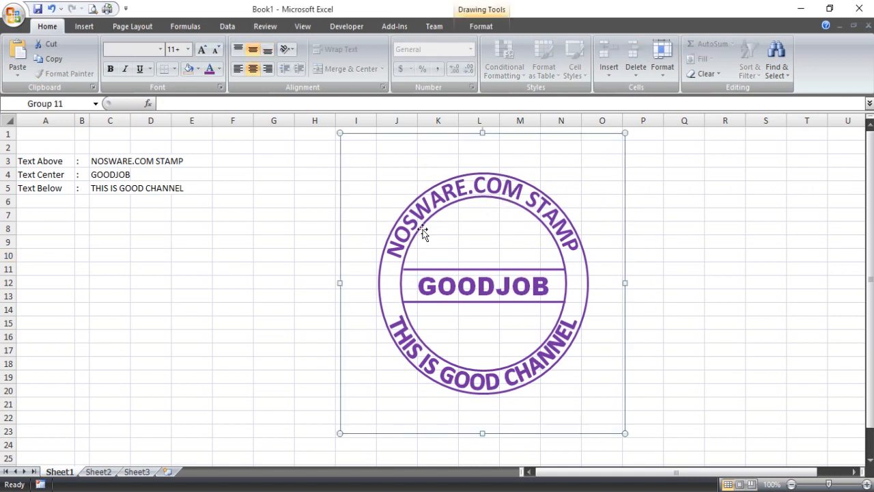
right_click(497, 198)
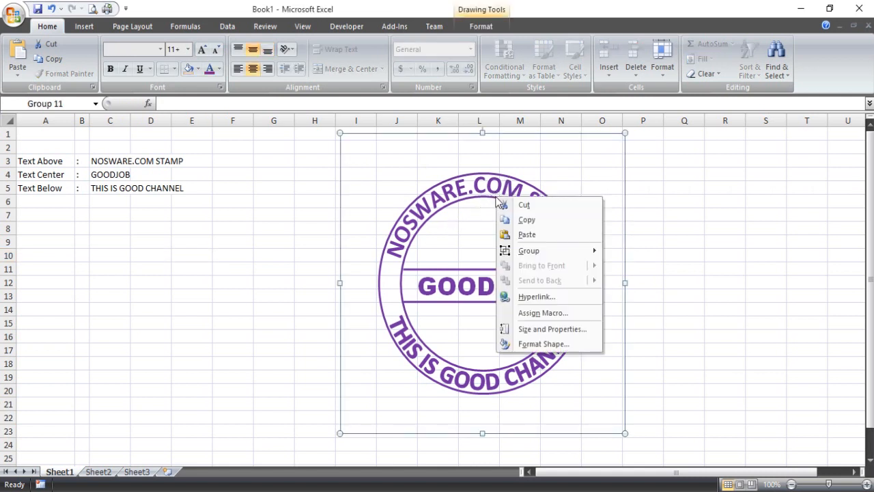
mouse_move(589, 250)
click(635, 282)
click(713, 254)
Step: Adjust the curve start point of the stamp's upper text slightly upward to recentre the text along the ring, and deselect the shape
click(524, 189)
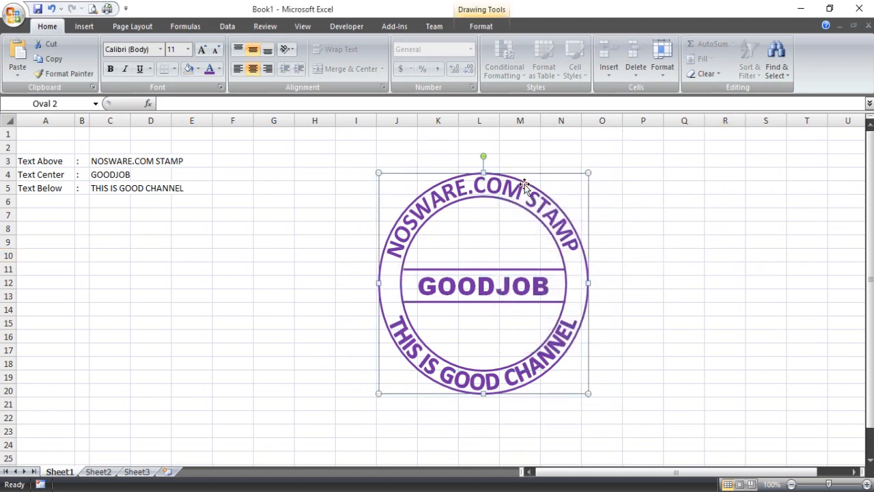
click(530, 157)
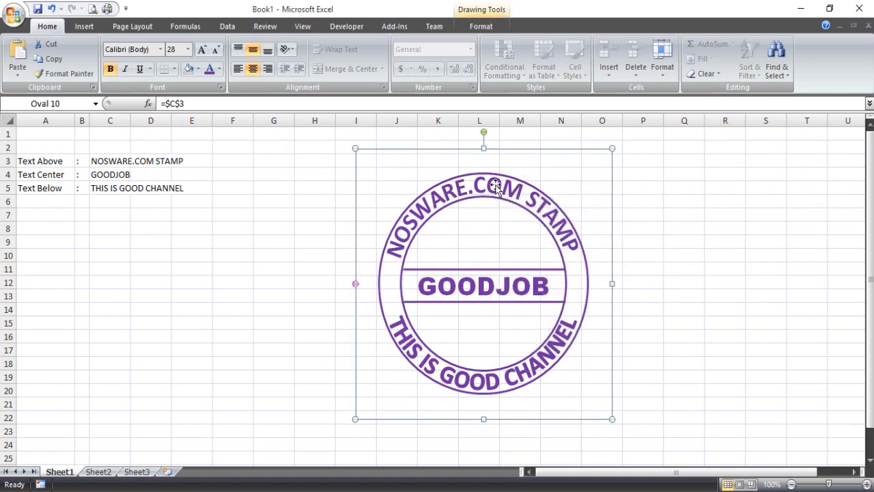
drag(355, 285, 354, 275)
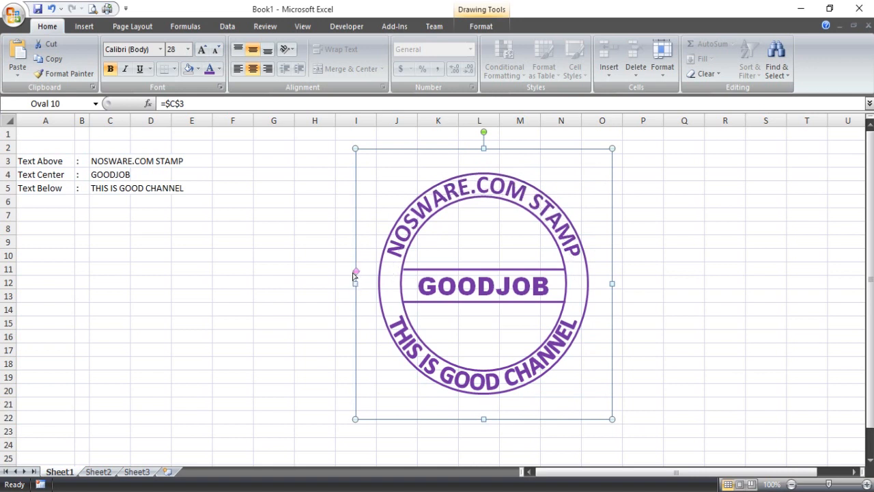
click(773, 267)
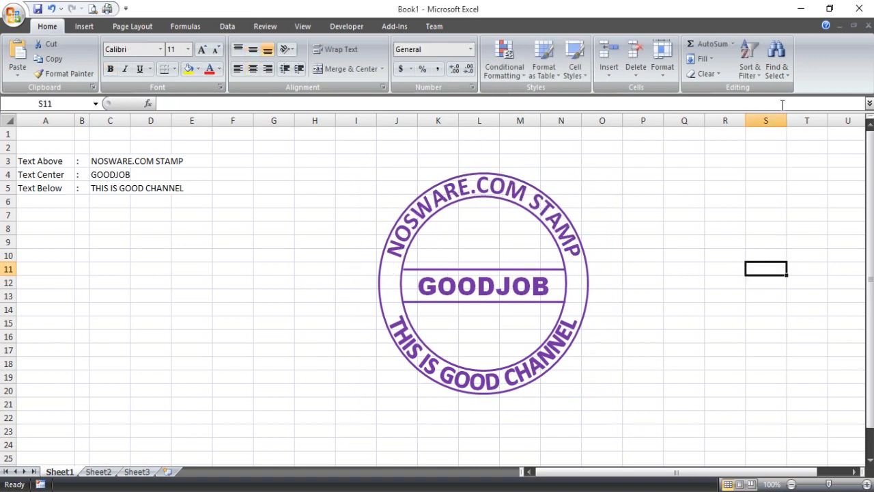
Step: Enable Select Objects mode, select every shape of the stamp, group them back into one object and deselect it
click(776, 68)
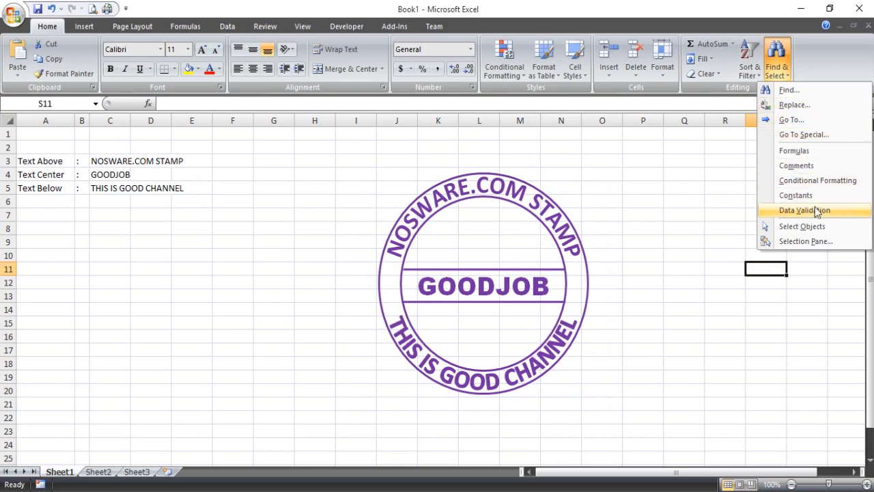
click(818, 230)
mouse_move(770, 456)
mouse_down()
mouse_move(222, 111)
mouse_move(225, 102)
mouse_up()
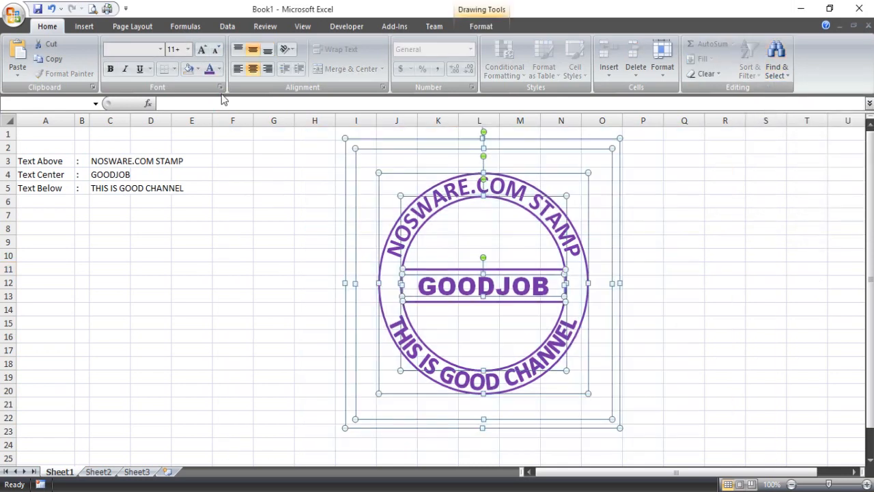
right_click(506, 148)
mouse_move(559, 201)
click(642, 202)
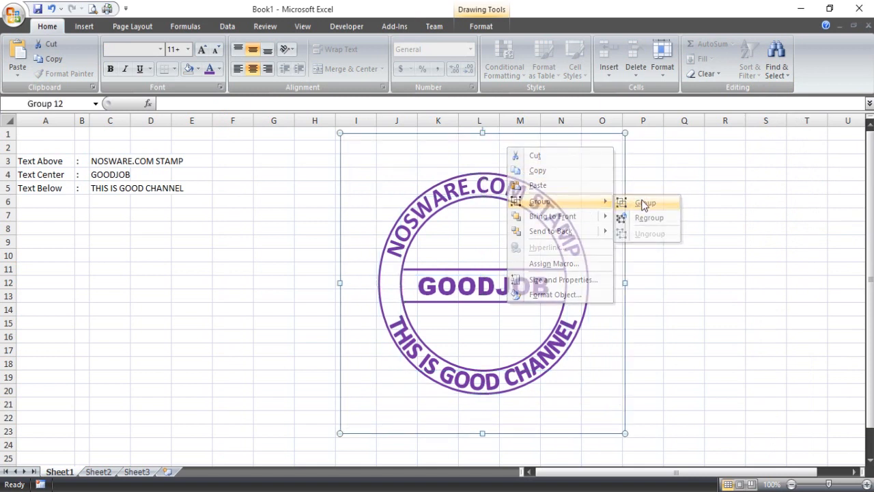
click(720, 229)
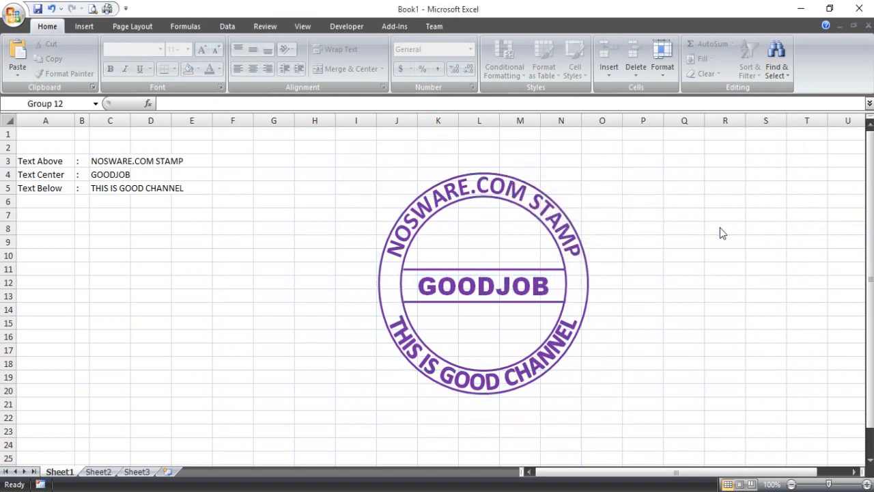